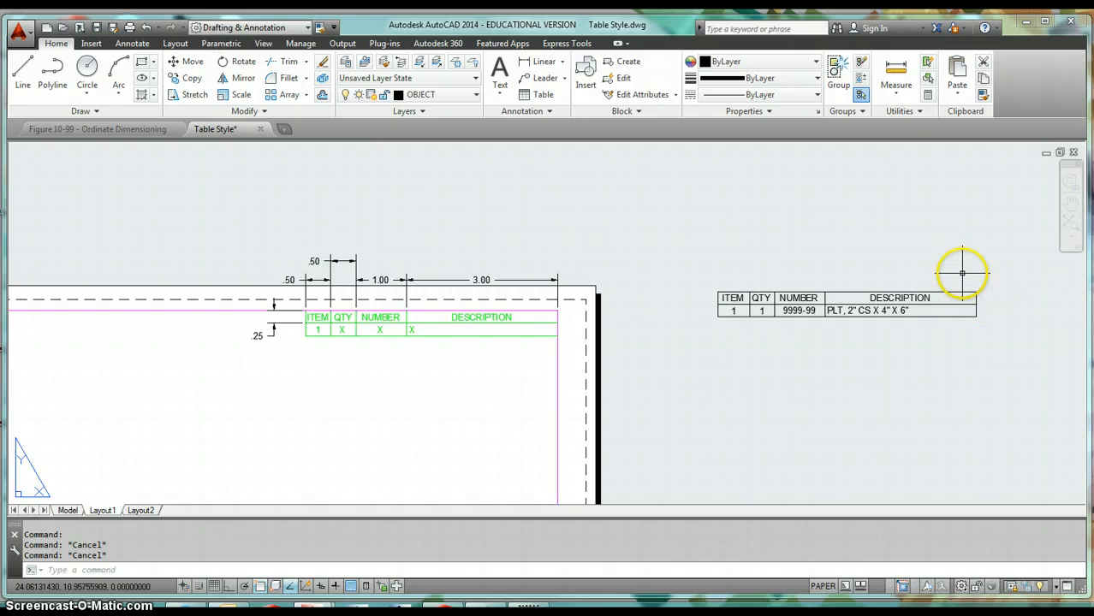
# Step: Erase the existing parts table that lies outside the sheet beside the green example table
pyautogui.click(961, 273)
pyautogui.click(922, 336)
pyautogui.rightClick(916, 343)
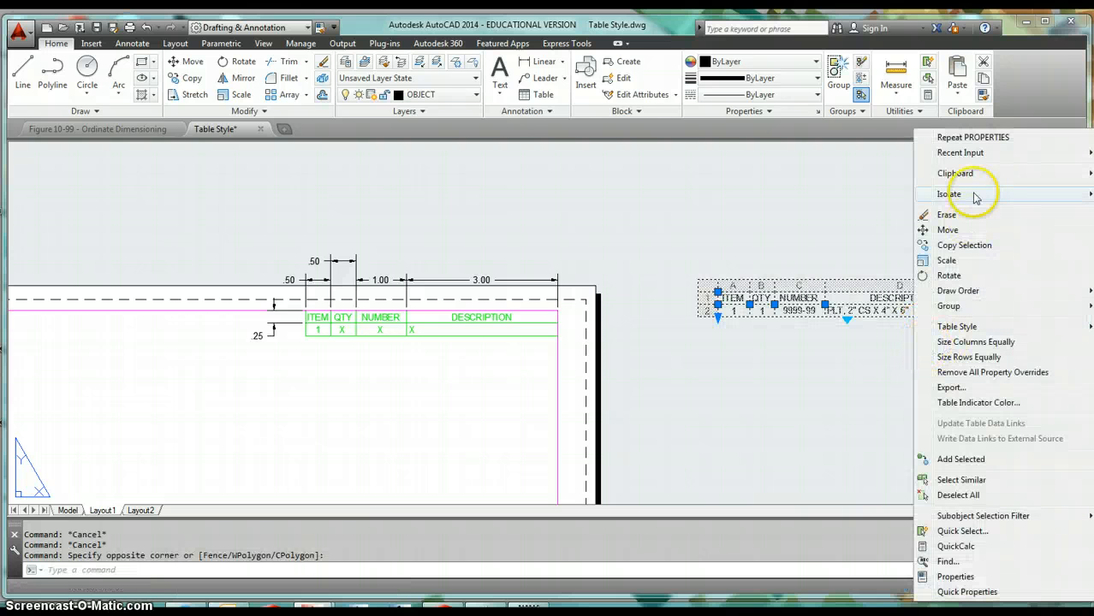
pyautogui.click(925, 215)
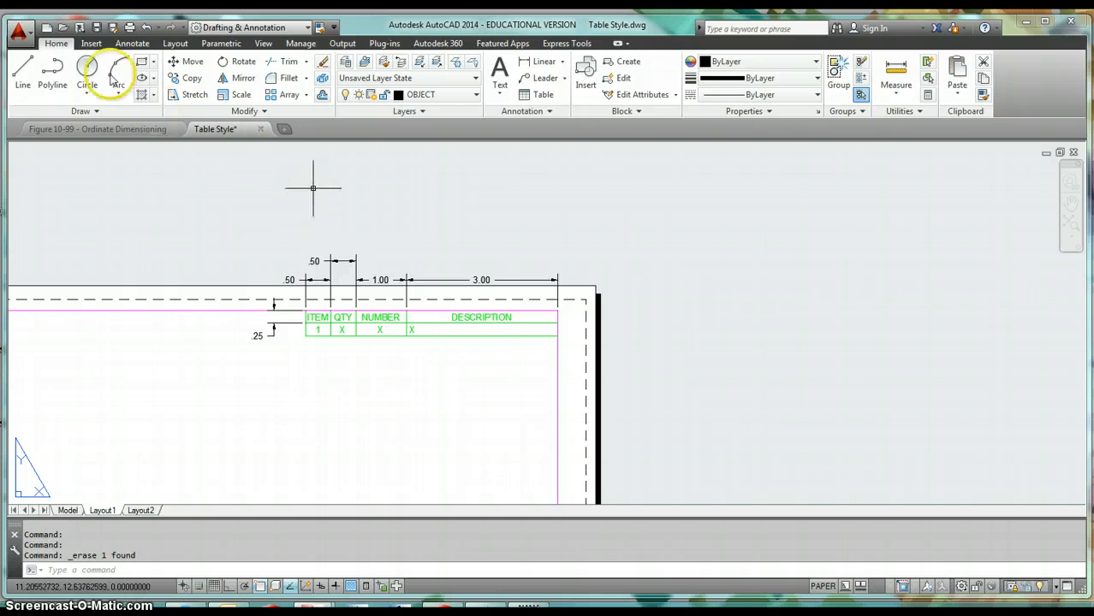
pyautogui.click(47, 30)
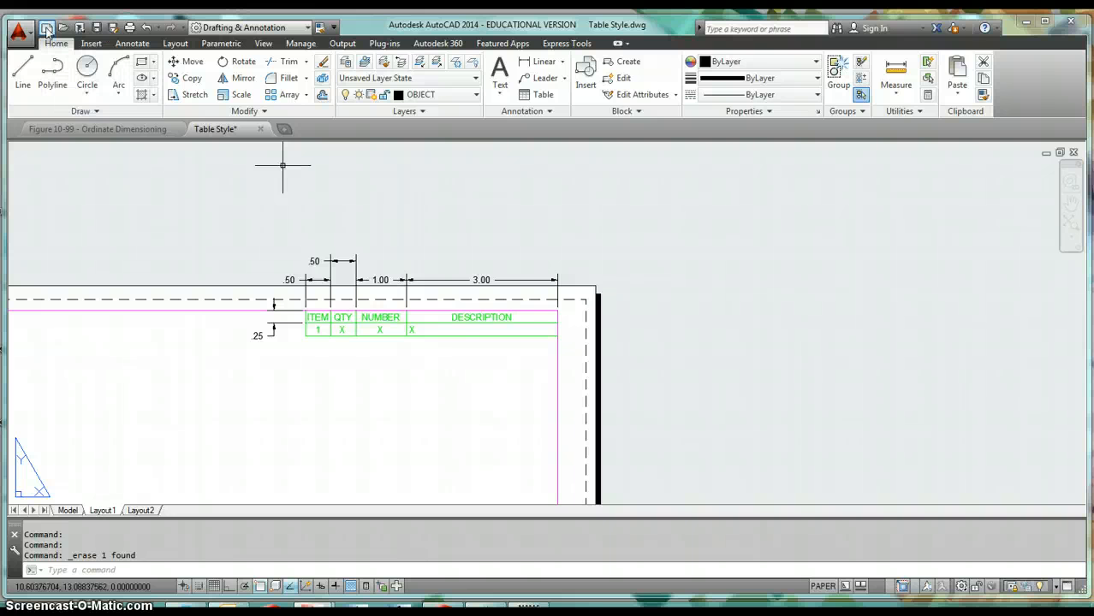
pyautogui.click(467, 224)
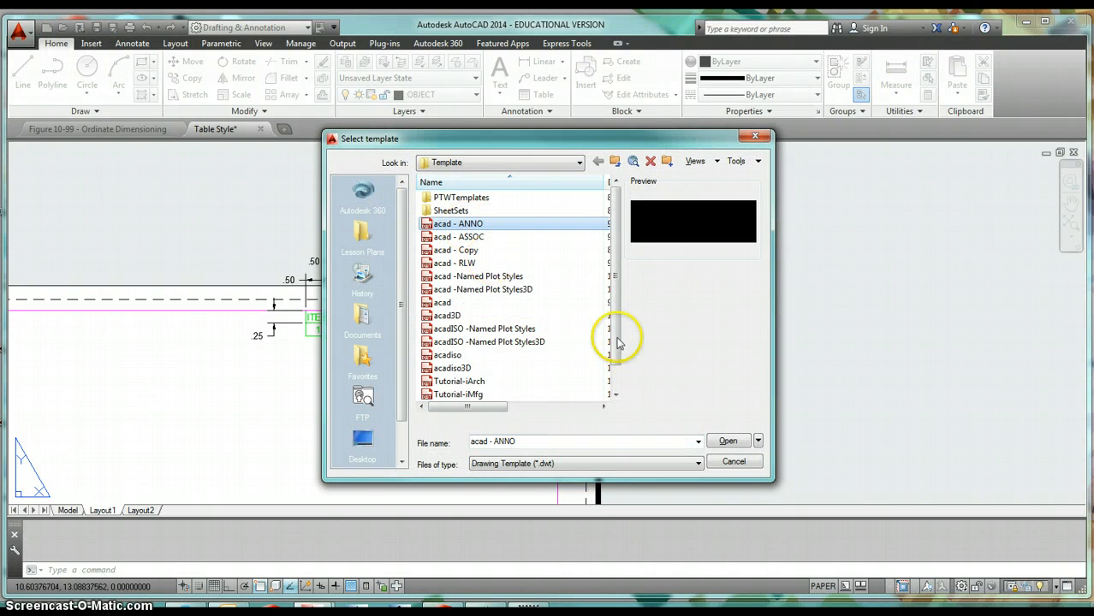
pyautogui.click(736, 463)
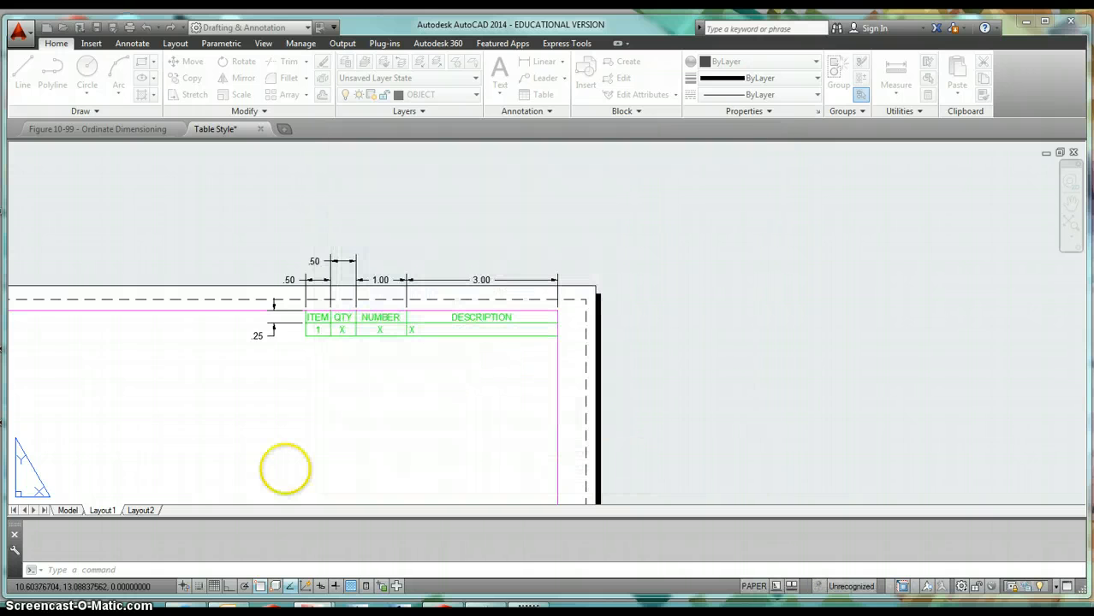
pyautogui.click(68, 511)
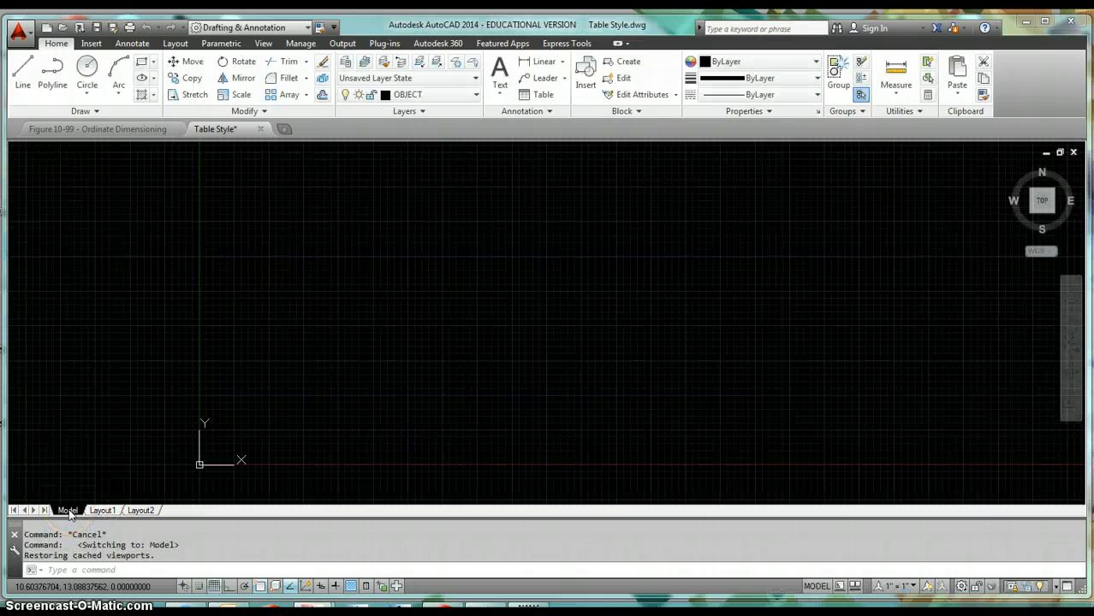
pyautogui.click(90, 511)
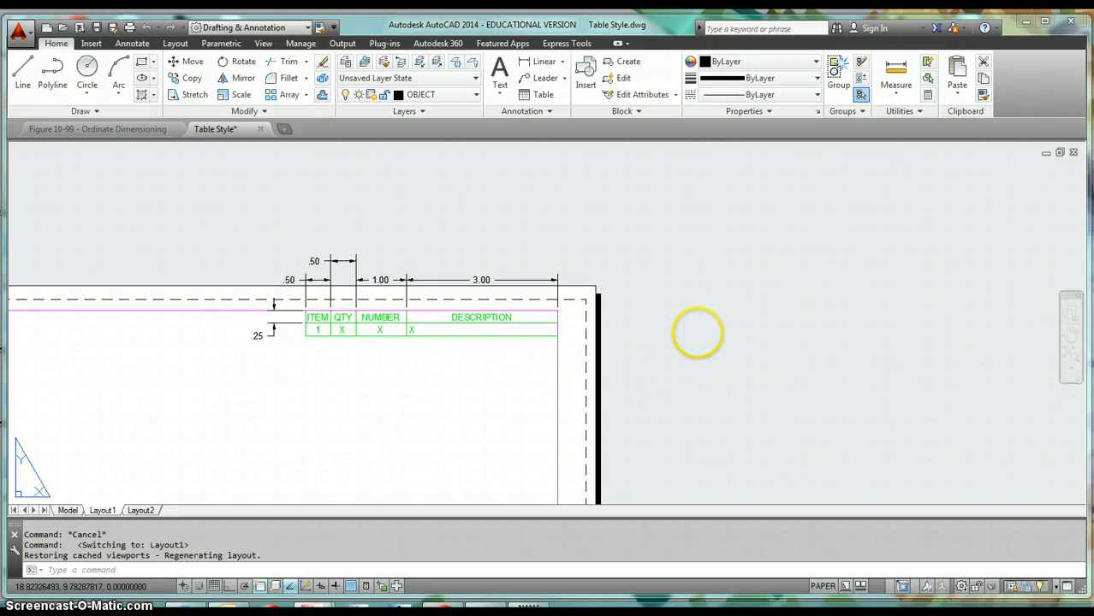
# Step: Start a new empty table in the BOM style with 4 columns, a column width of 1 and 2 data rows
pyautogui.moveTo(699, 329); pyautogui.dragTo(637, 334, button='middle')
pyautogui.click(548, 112)
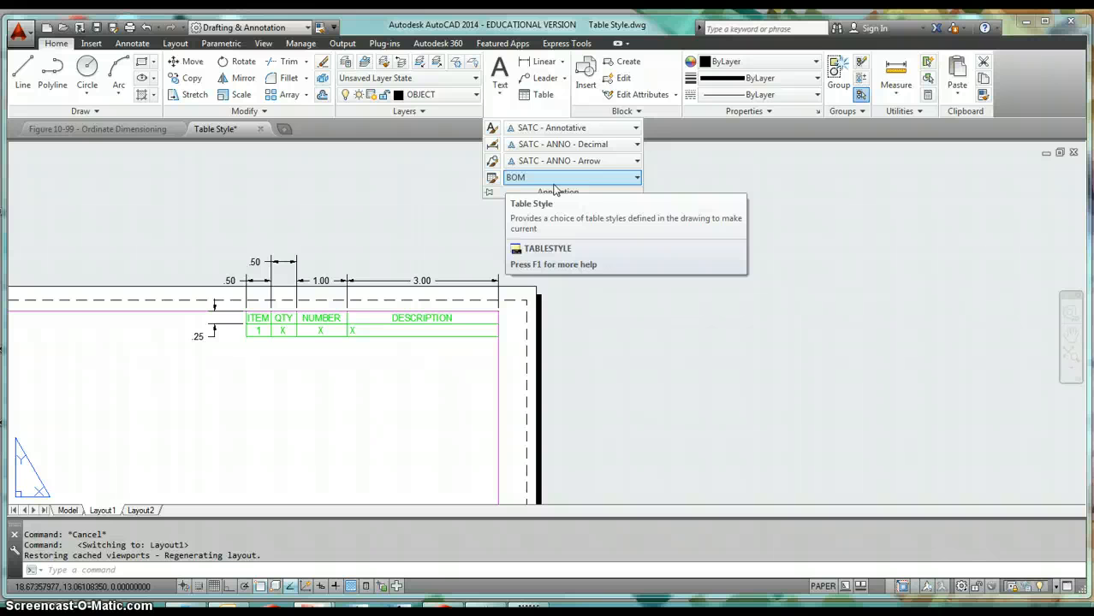
pyautogui.click(540, 97)
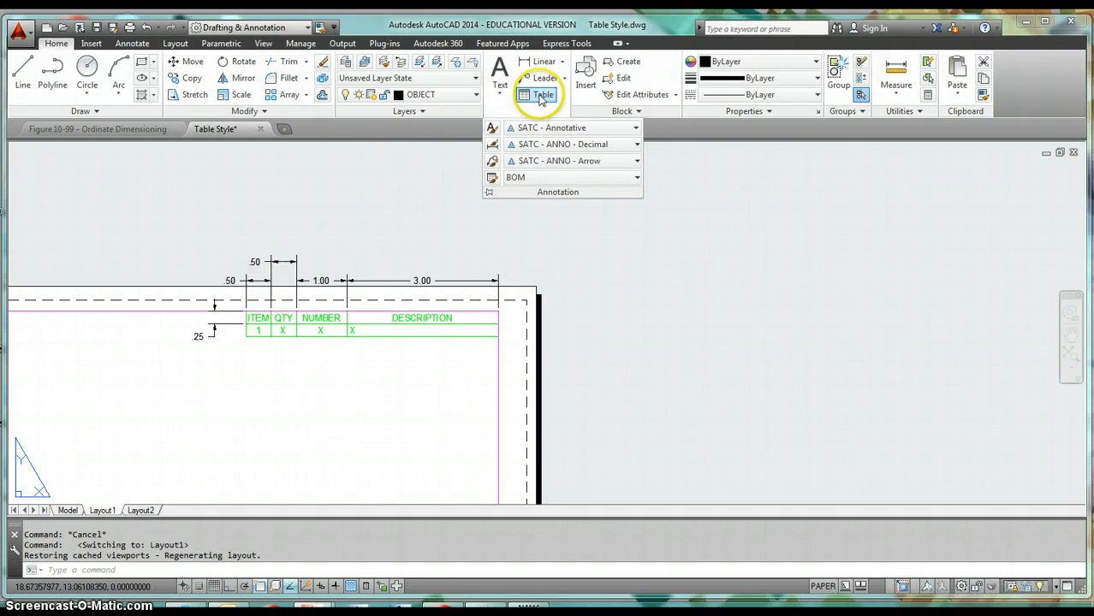
pyautogui.moveTo(475, 151); pyautogui.dragTo(417, 142)
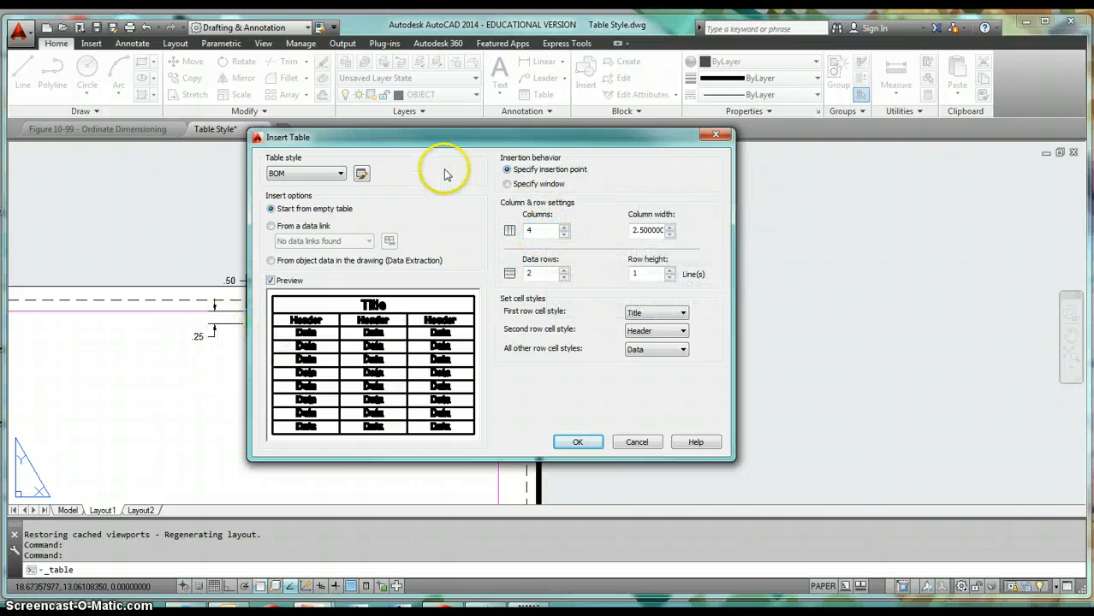
pyautogui.moveTo(443, 146); pyautogui.dragTo(704, 134)
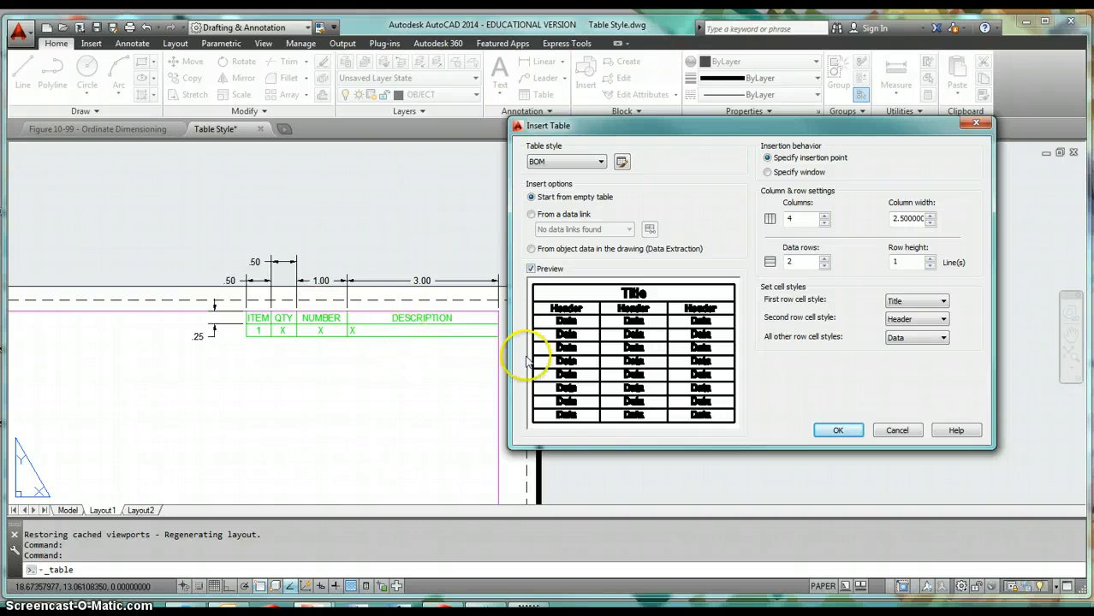
pyautogui.doubleClick(804, 218)
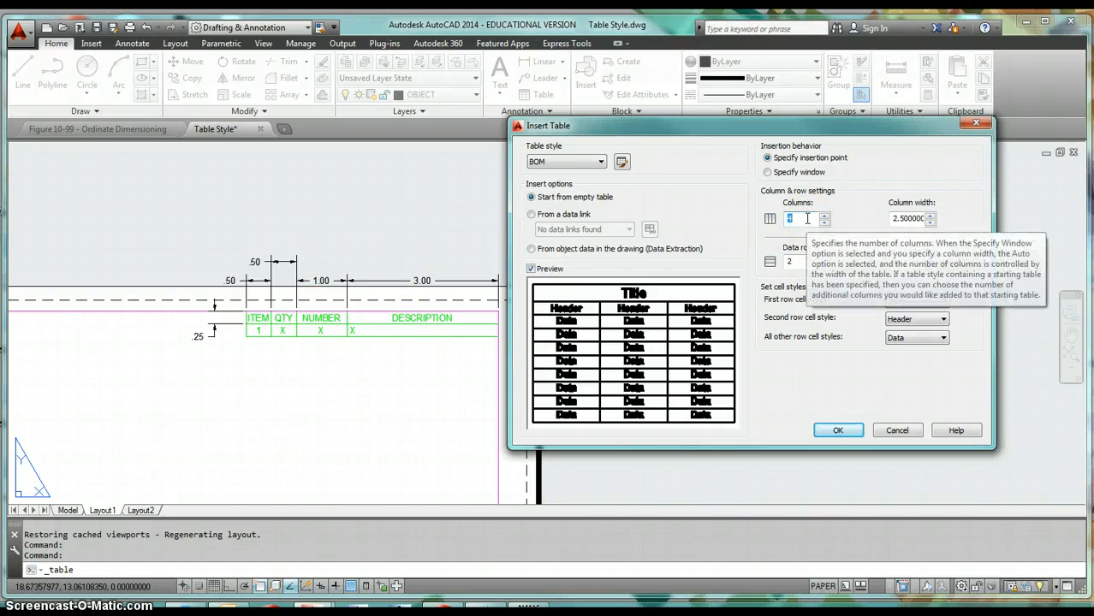
pyautogui.click(894, 219)
pyautogui.doubleClick(911, 217)
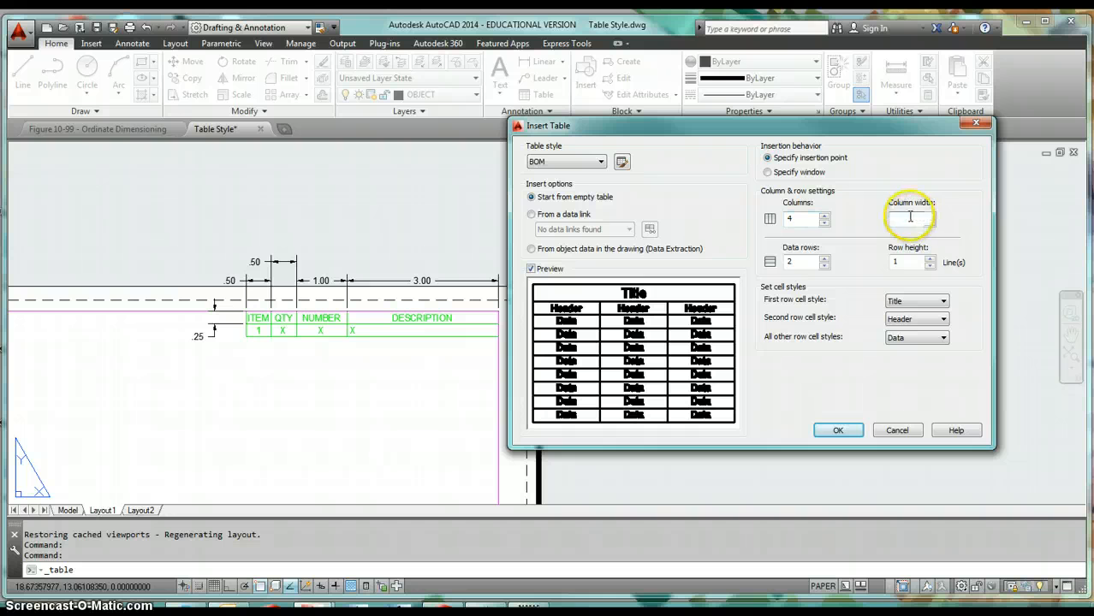
pyautogui.doubleClick(909, 219)
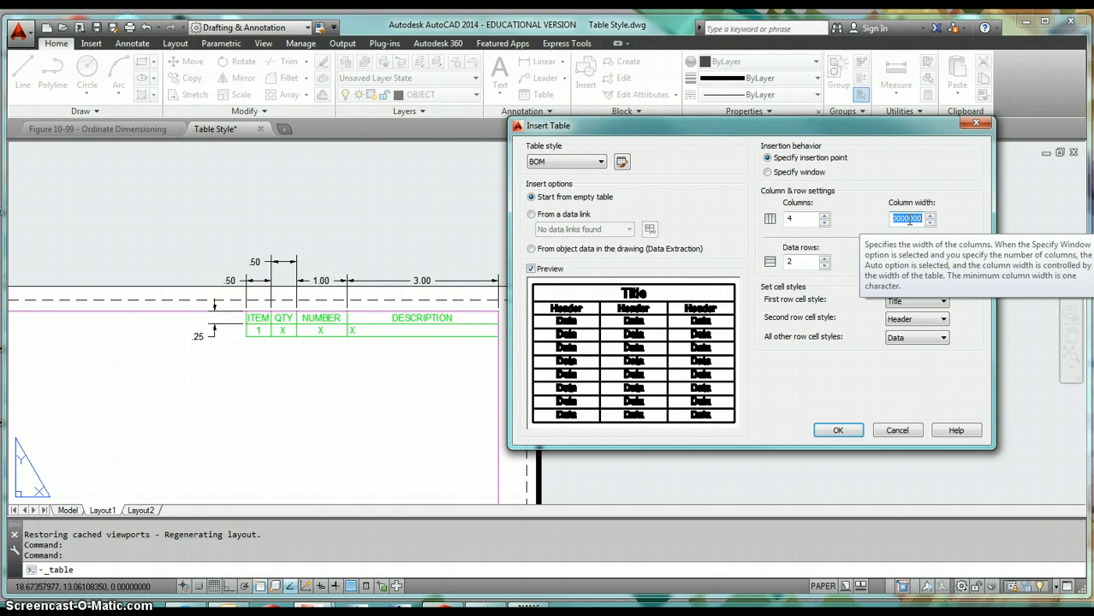
pyautogui.write('1')
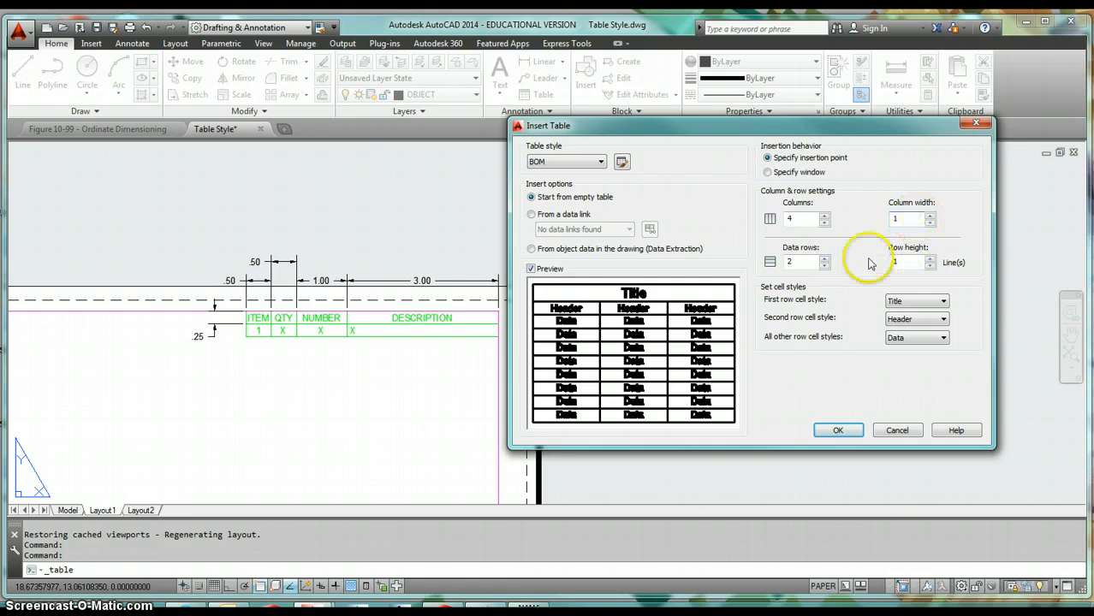
pyautogui.click(809, 262)
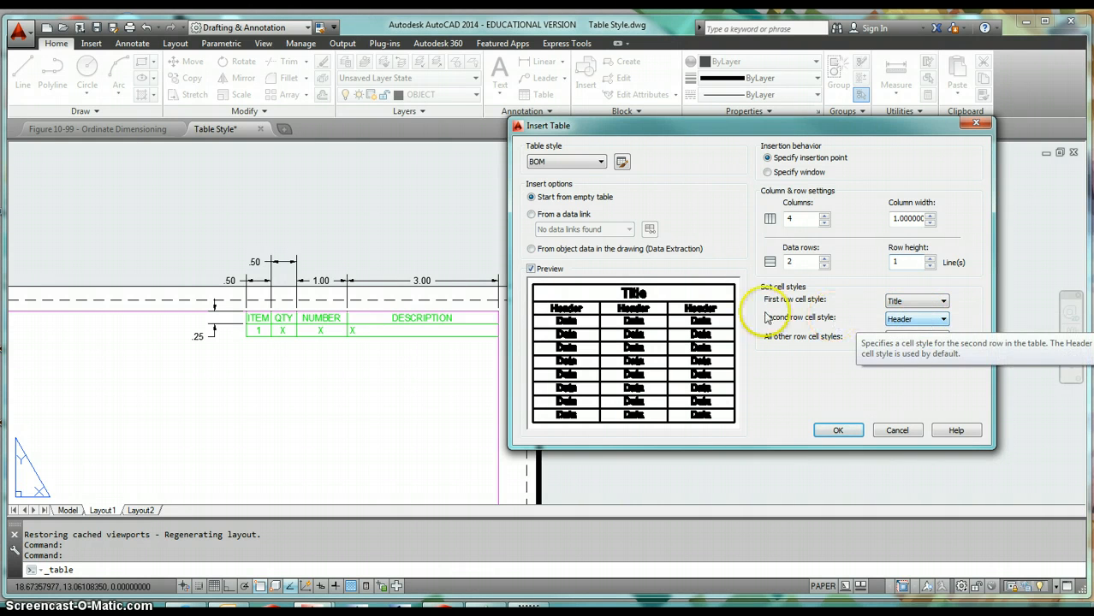
# Step: Assign the Data - Centered cell style to all other rows and place the empty table beside the sheet border
pyautogui.click(912, 338)
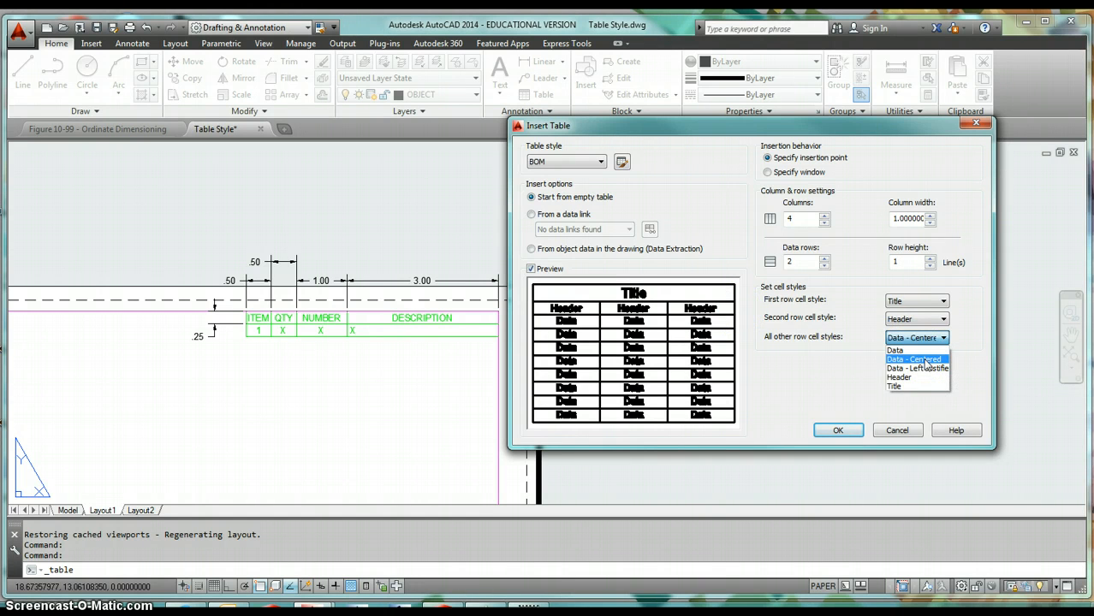
pyautogui.click(925, 360)
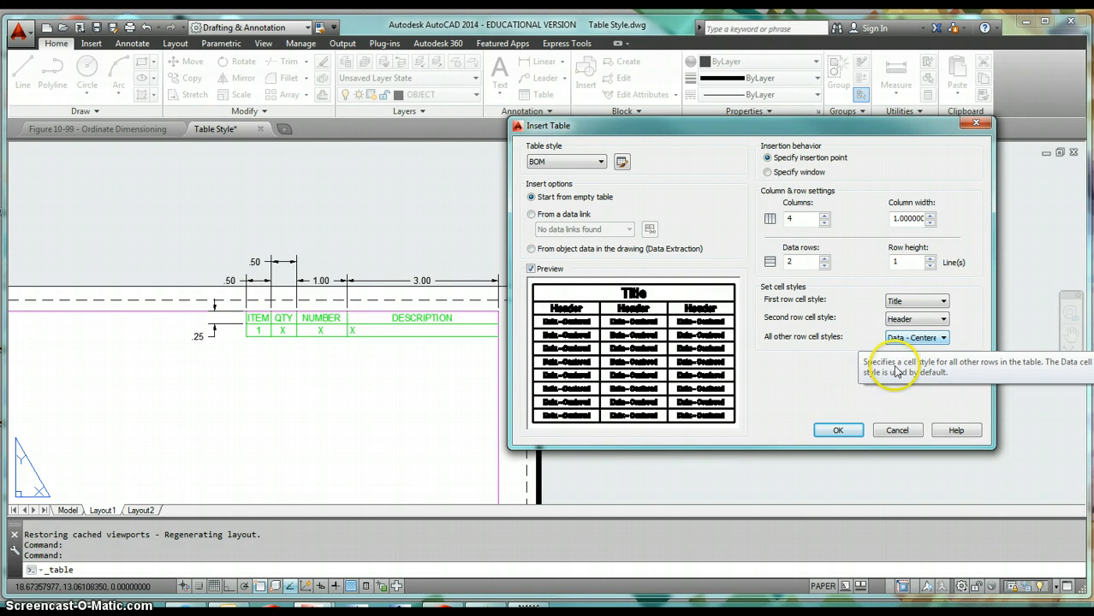
pyautogui.click(837, 431)
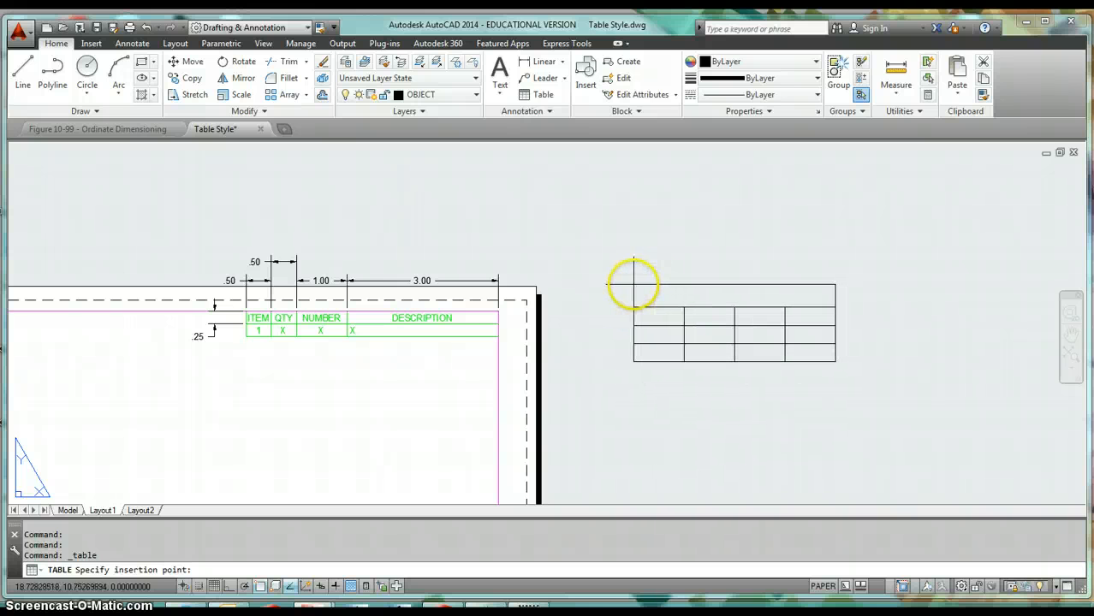
pyautogui.click(617, 272)
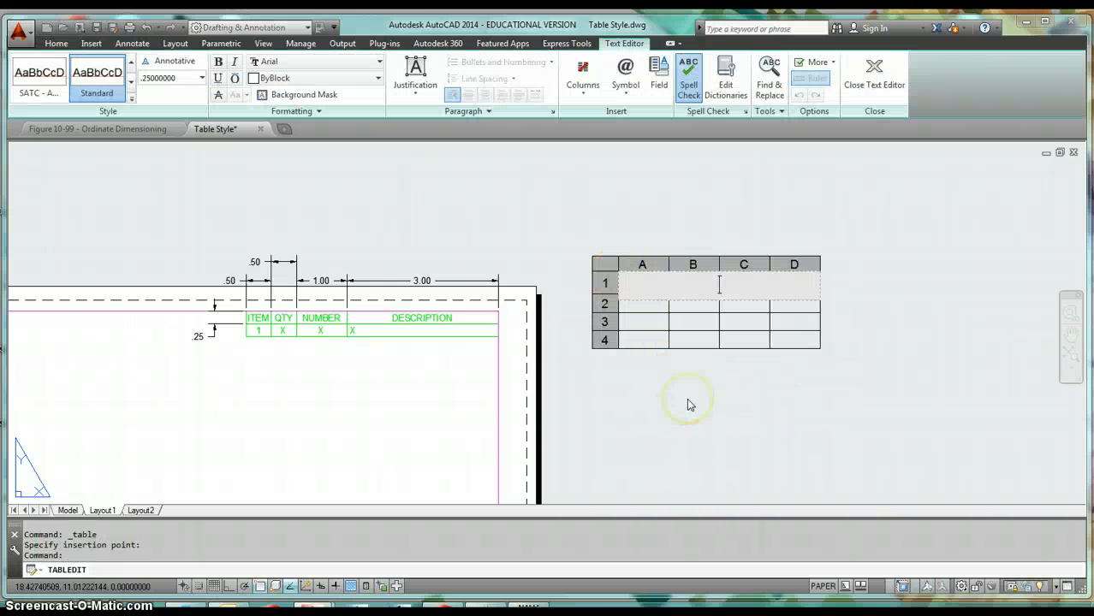
pyautogui.click(707, 447)
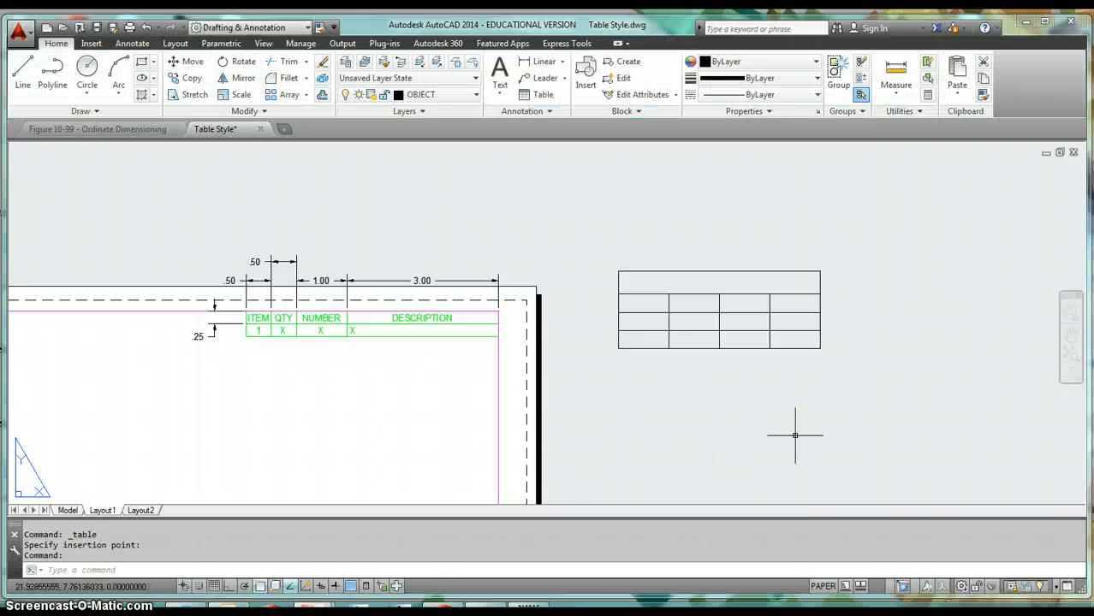
# Step: Delete the merged title row of the new table and deselect the table
pyautogui.scroll(2, 794, 436)
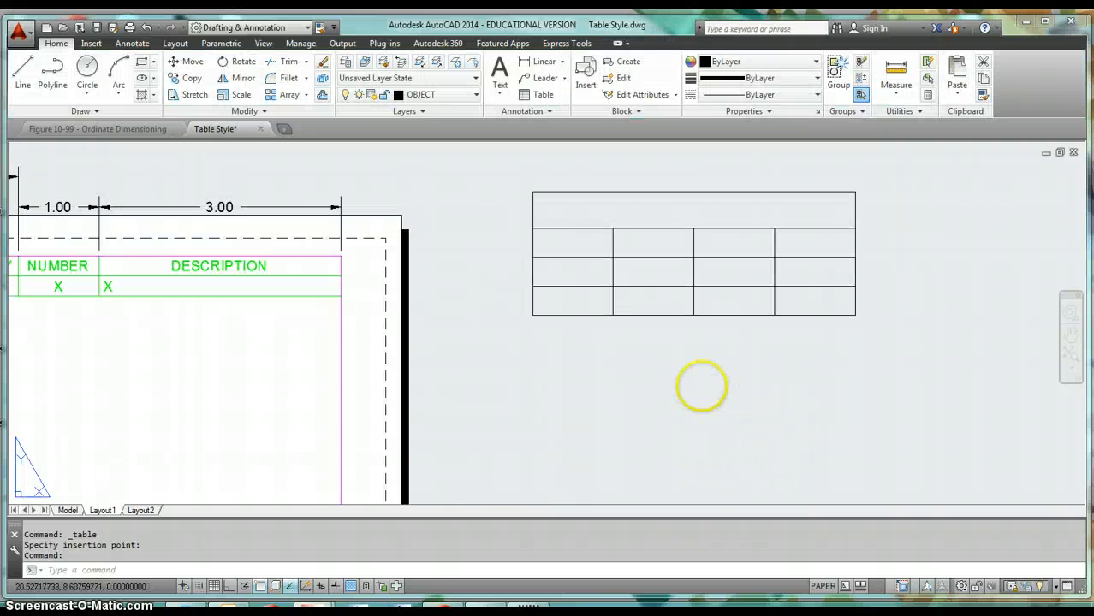
pyautogui.moveTo(702, 387); pyautogui.dragTo(785, 450, button='middle')
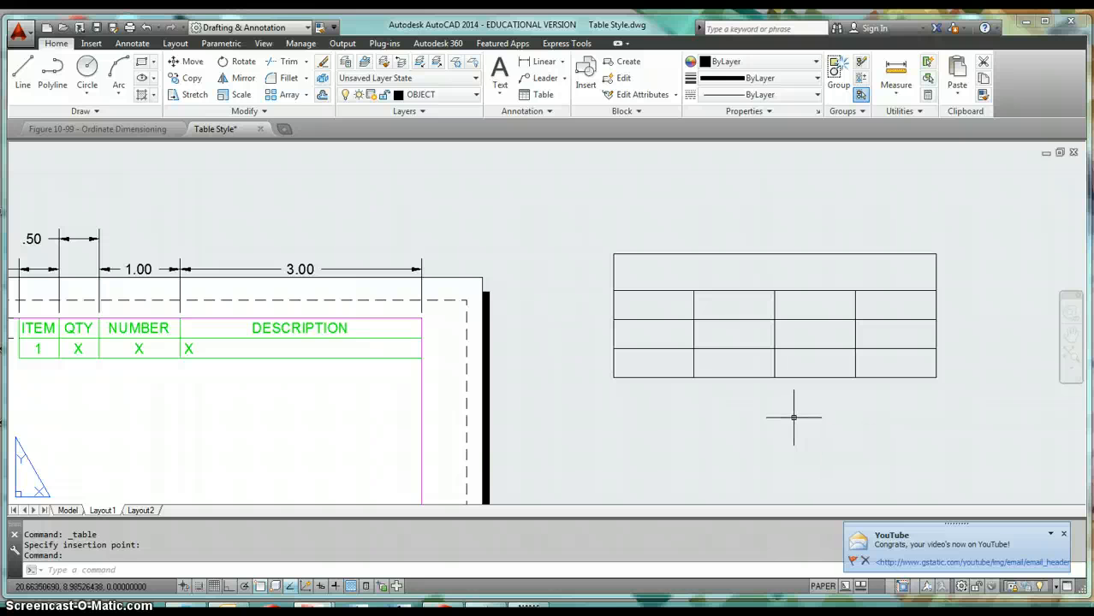
pyautogui.click(1063, 533)
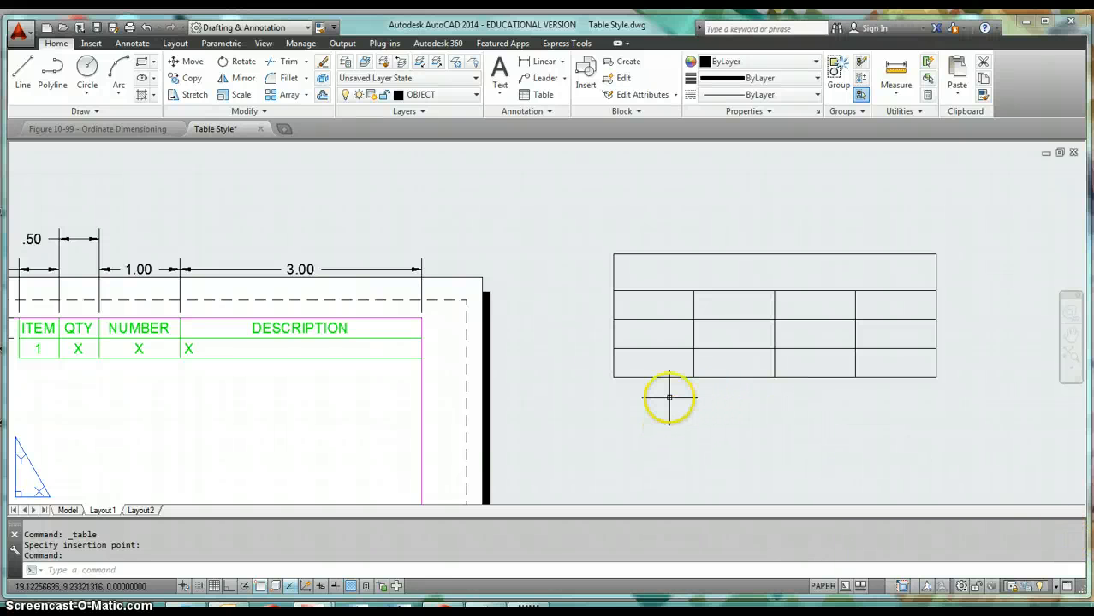
pyautogui.click(662, 336)
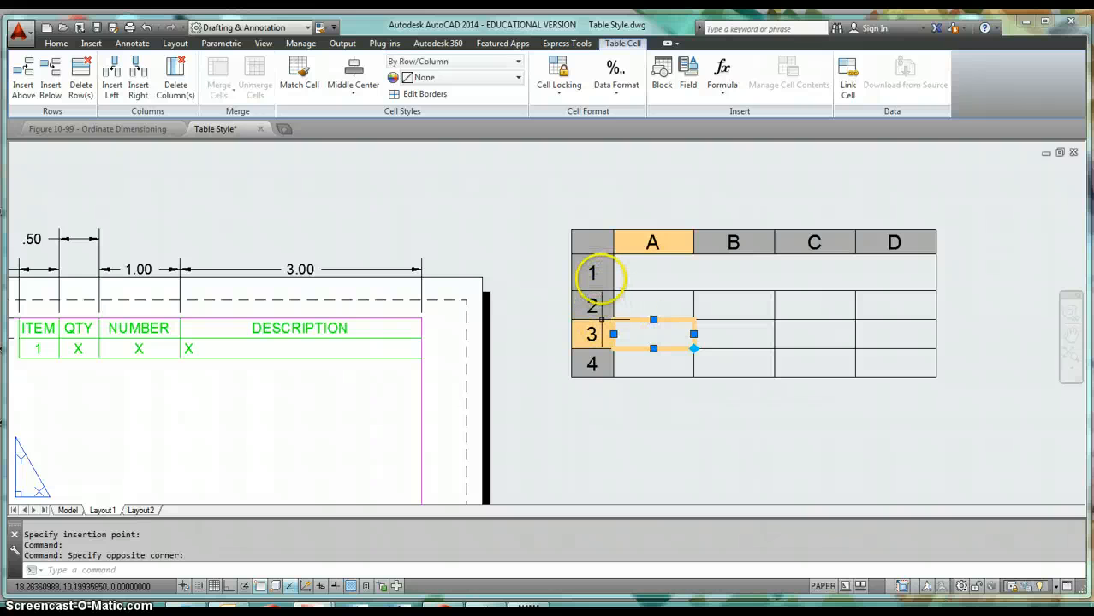
pyautogui.click(593, 270)
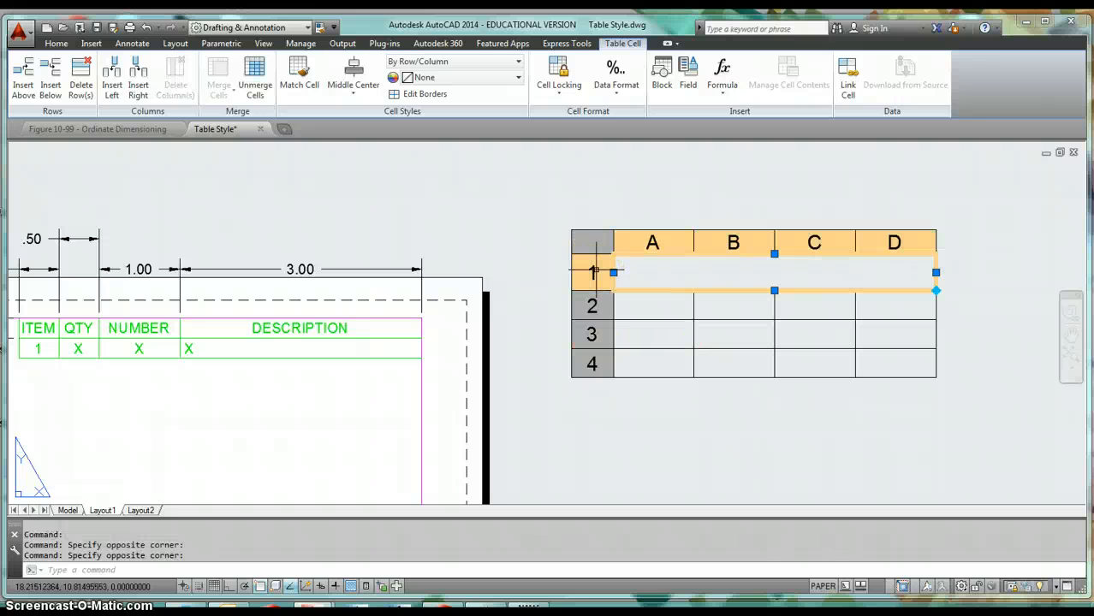
pyautogui.click(589, 272)
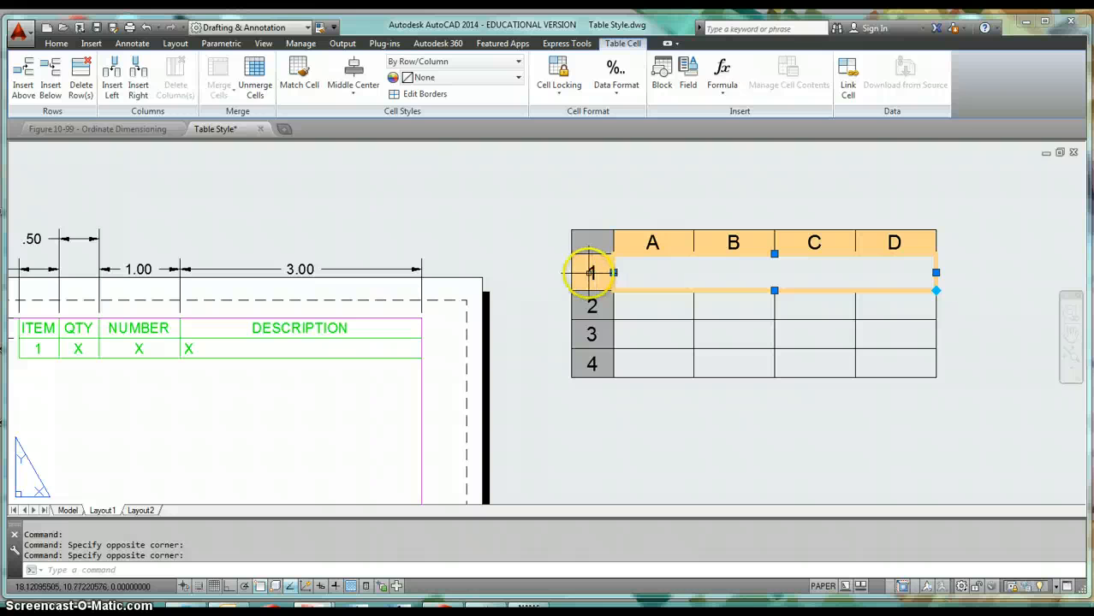
pyautogui.rightClick(590, 273)
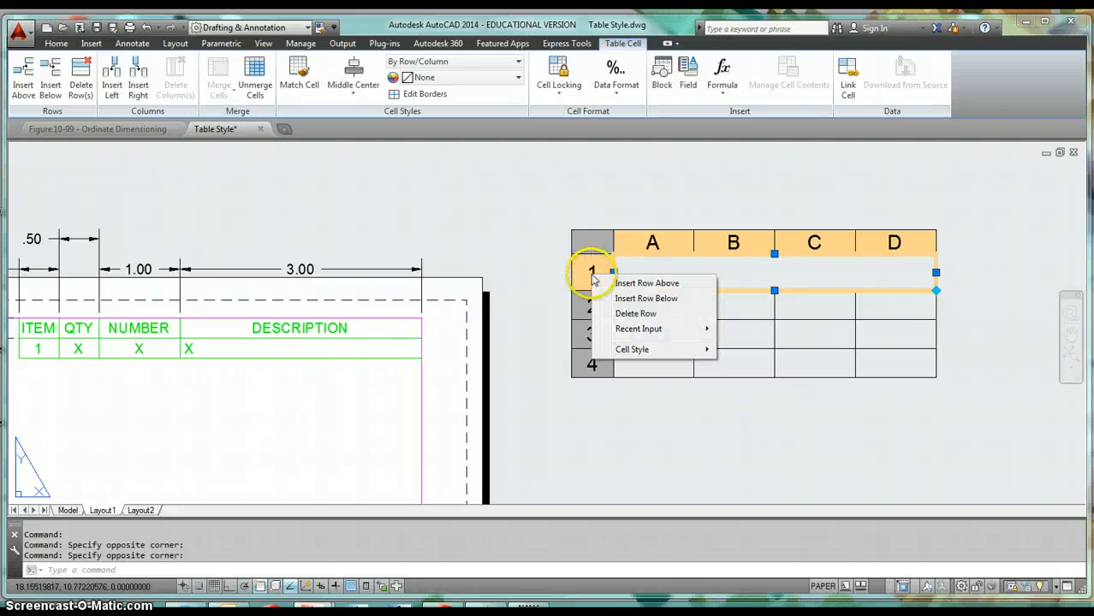
pyautogui.click(635, 314)
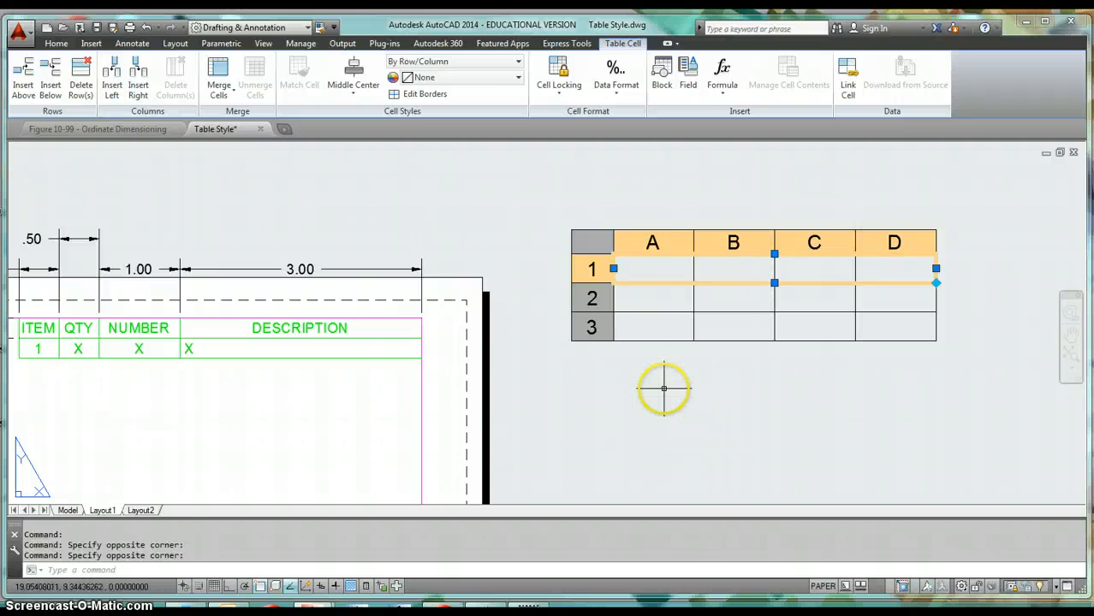
pyautogui.press('Escape')
pyautogui.press('Escape')
pyautogui.press('Escape')
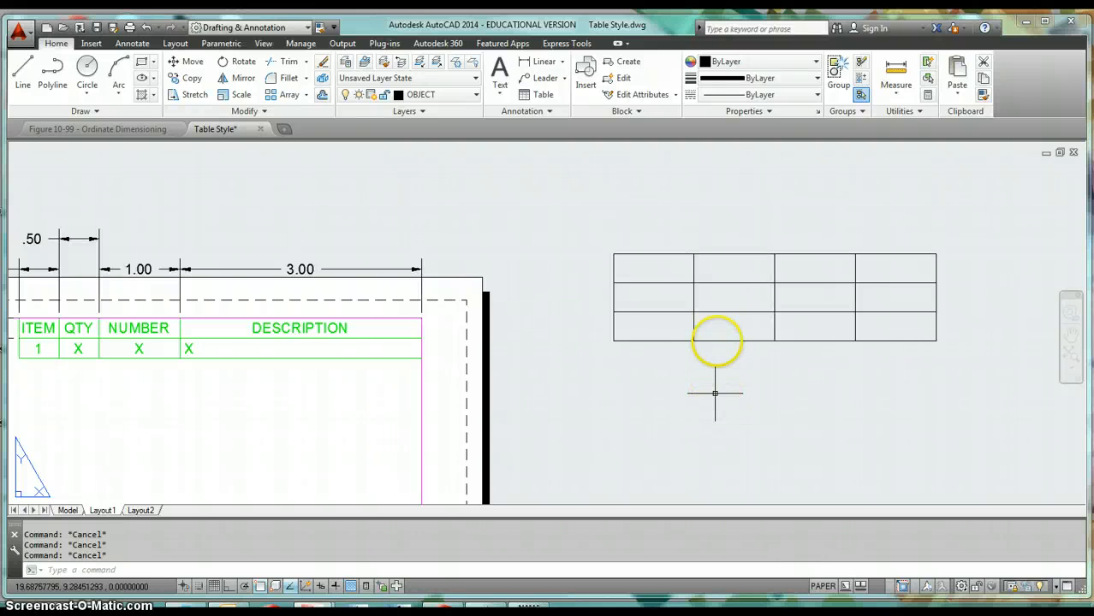
# Step: Delete the first of the three remaining rows so the table keeps only two data rows
pyautogui.click(722, 290)
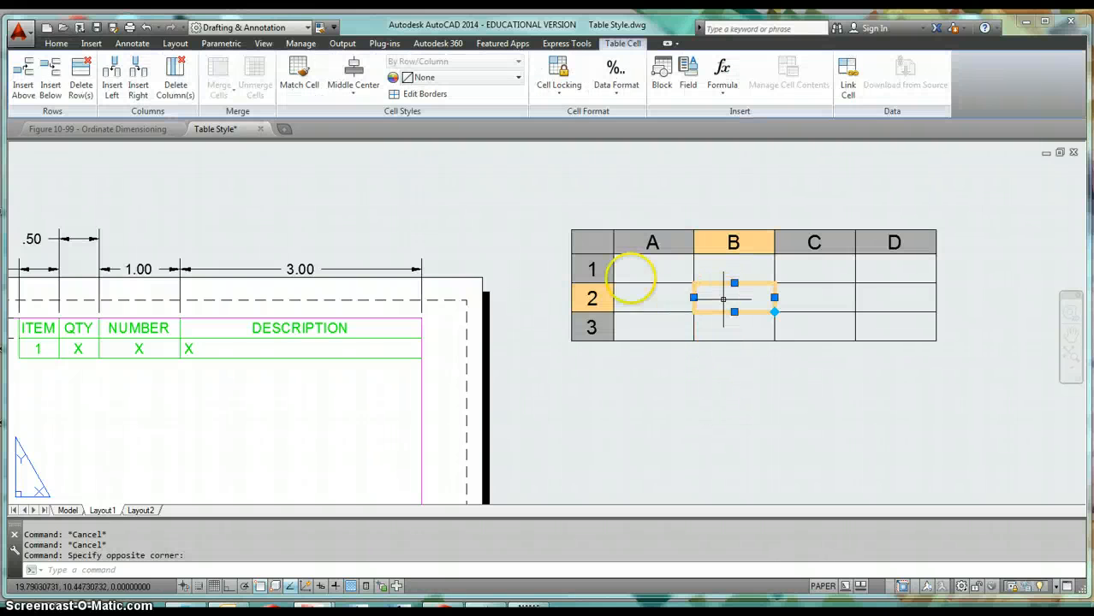
pyautogui.click(590, 268)
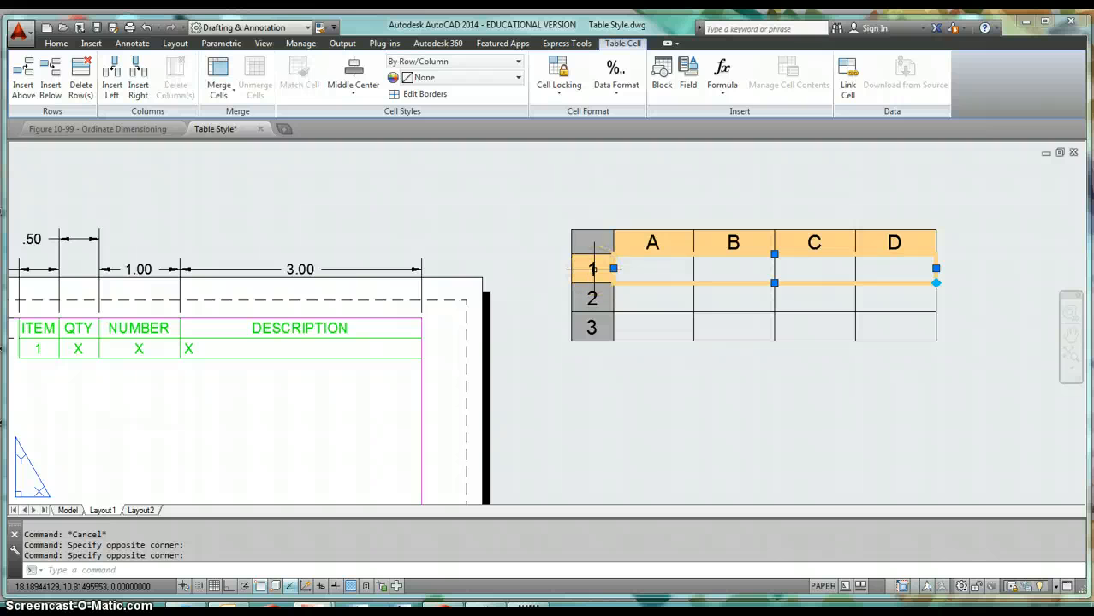
pyautogui.rightClick(592, 269)
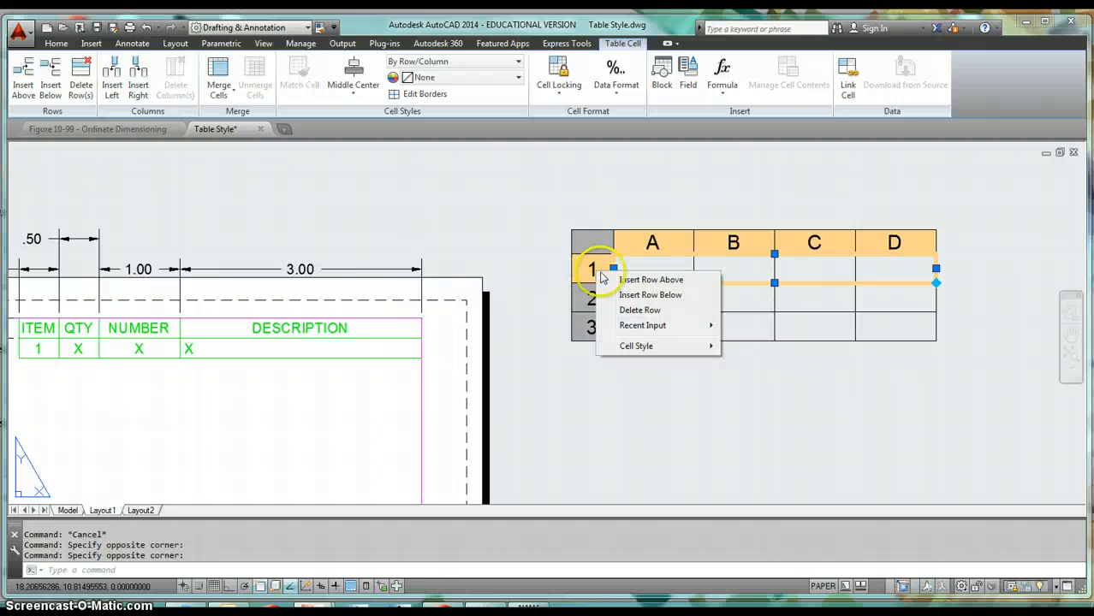
pyautogui.click(646, 312)
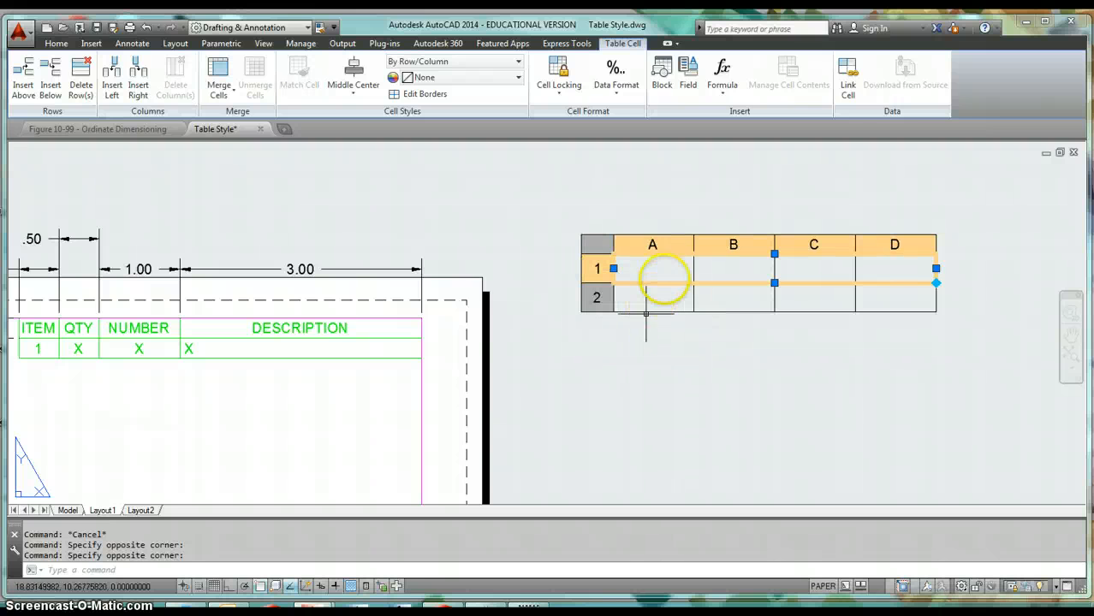
# Step: Fill the table's header row with ITEM, QTY, NUMBER and DESCRIPTION
pyautogui.click(659, 268)
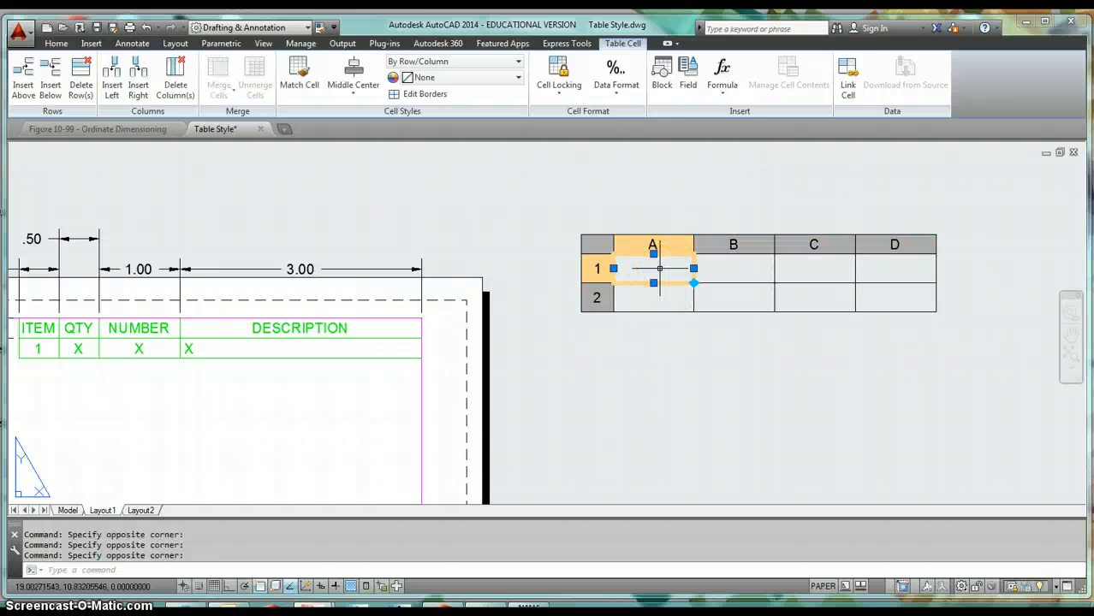
pyautogui.press('Escape')
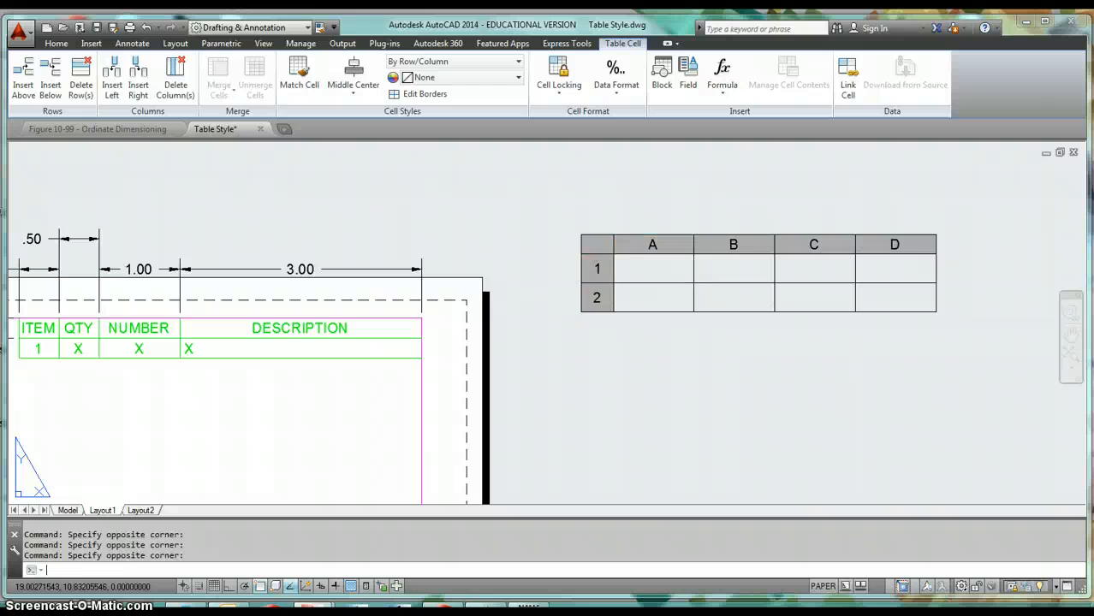
pyautogui.doubleClick(660, 270)
pyautogui.write('ITEM')
pyautogui.press('Tab')
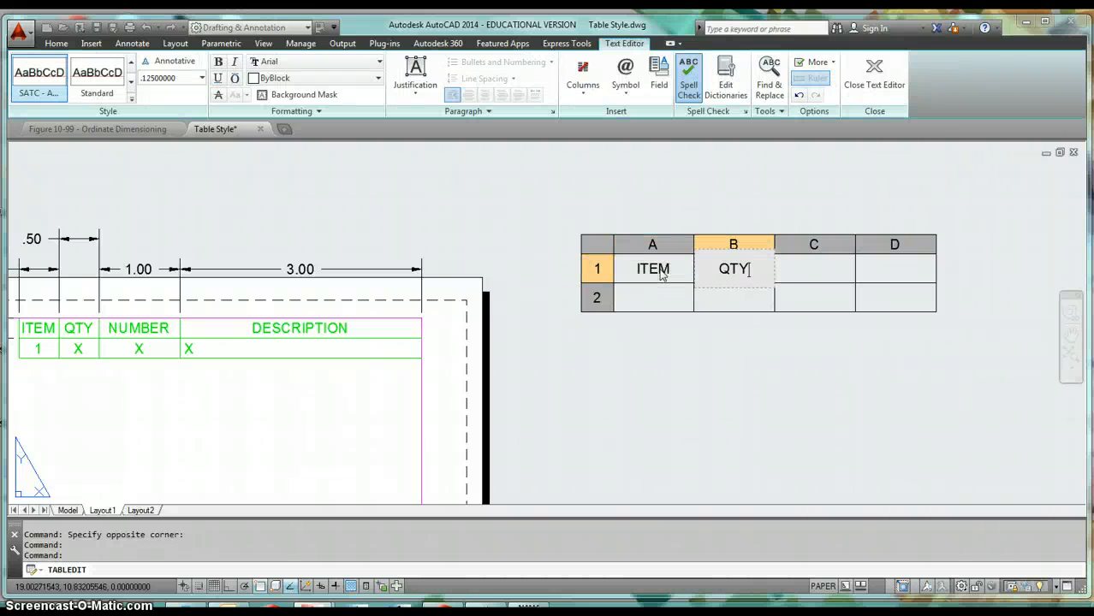
pyautogui.press('Tab')
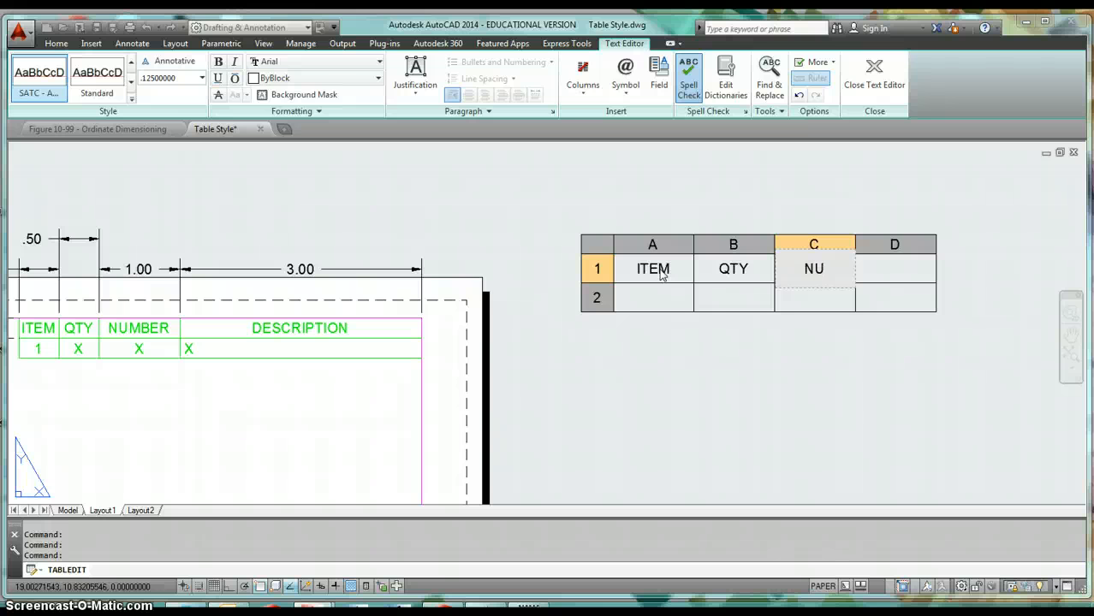
pyautogui.write('NUMBER')
pyautogui.press('Tab')
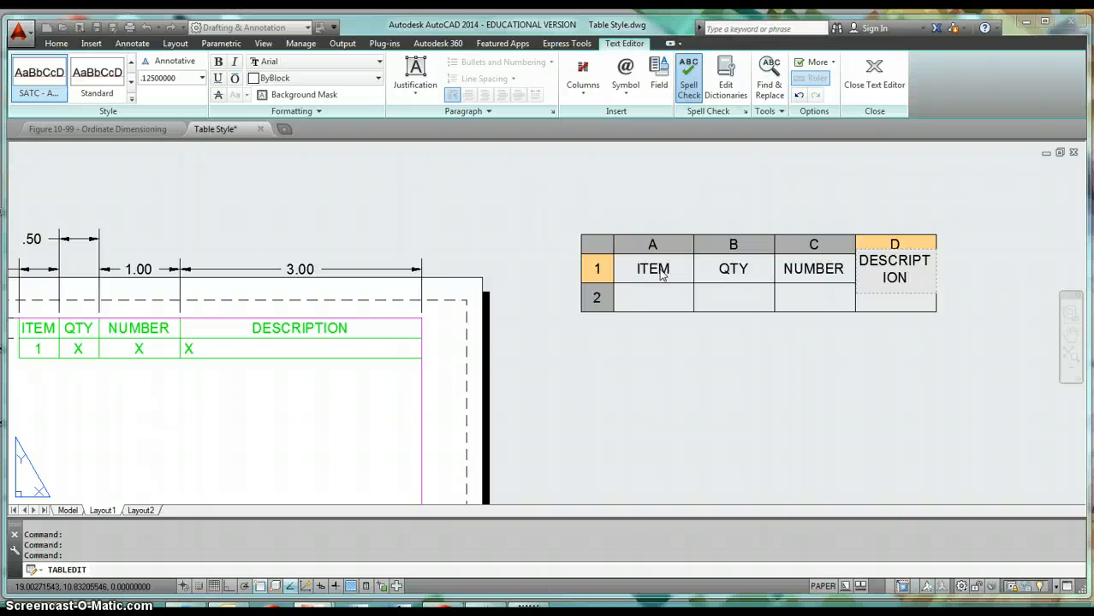
pyautogui.press('Tab')
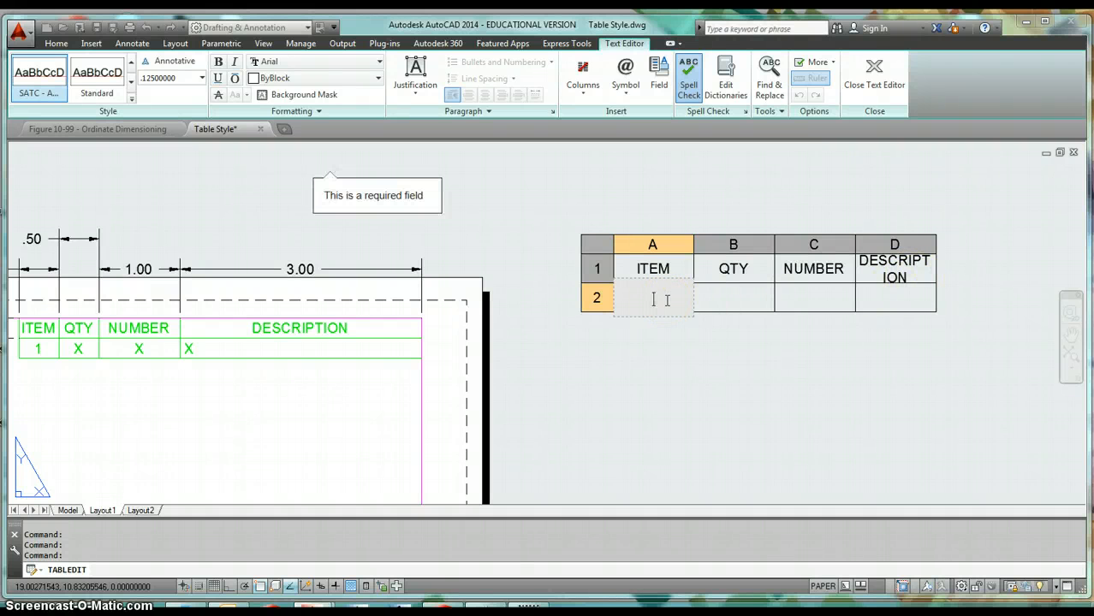
# Step: Fill the second row with item 1, quantity 1, number 9999-99 and description PLT, 2" CS X 4" X 6", and finish editing the table
pyautogui.press('Tab')
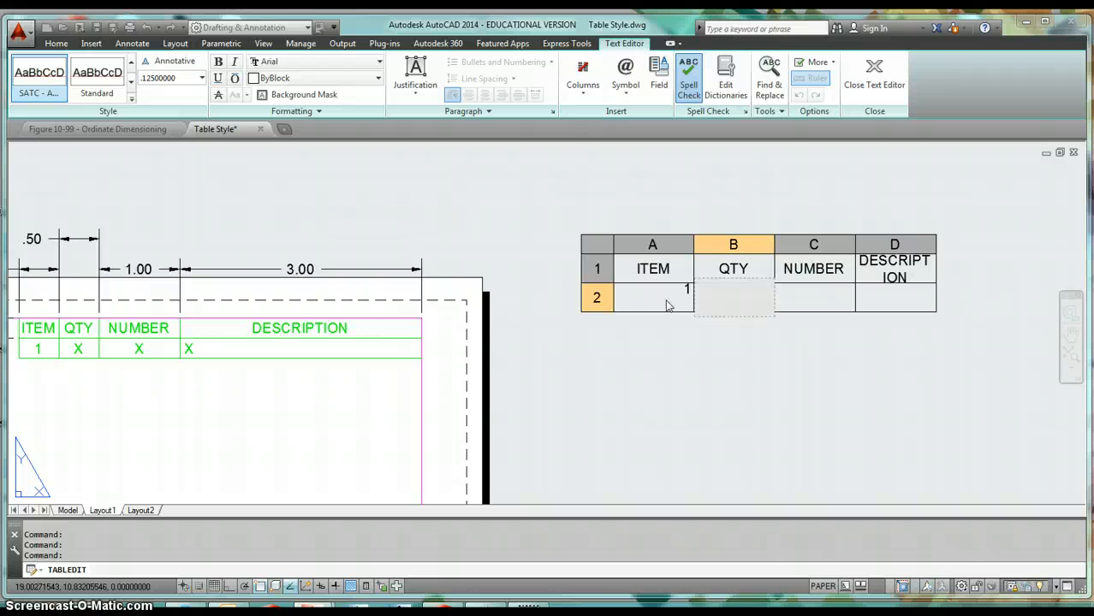
pyautogui.write('1')
pyautogui.press('Tab')
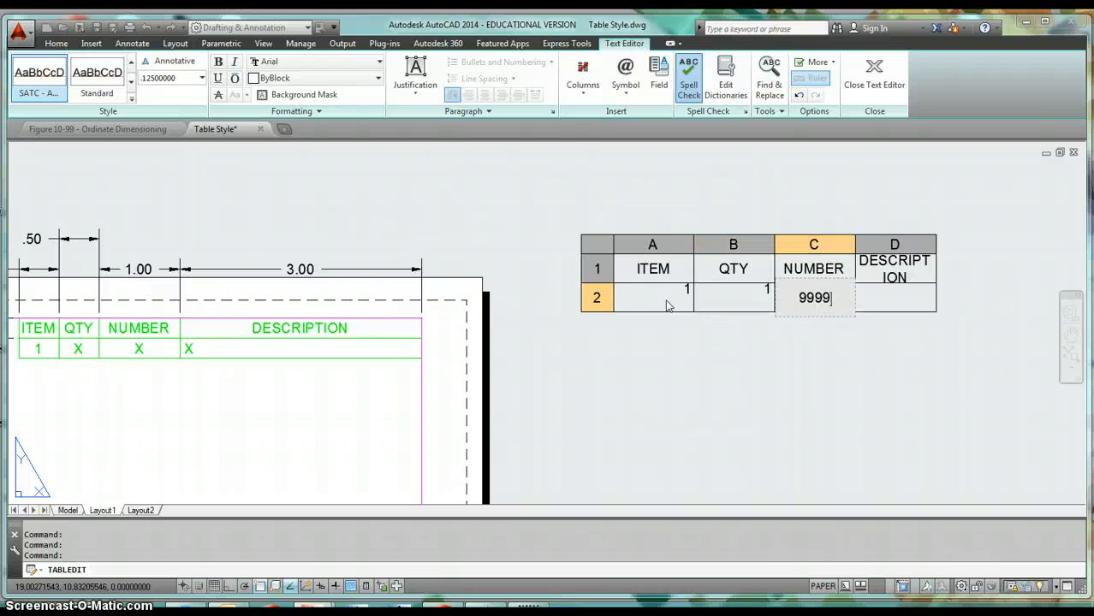
pyautogui.write('9999-99')
pyautogui.press('Tab')
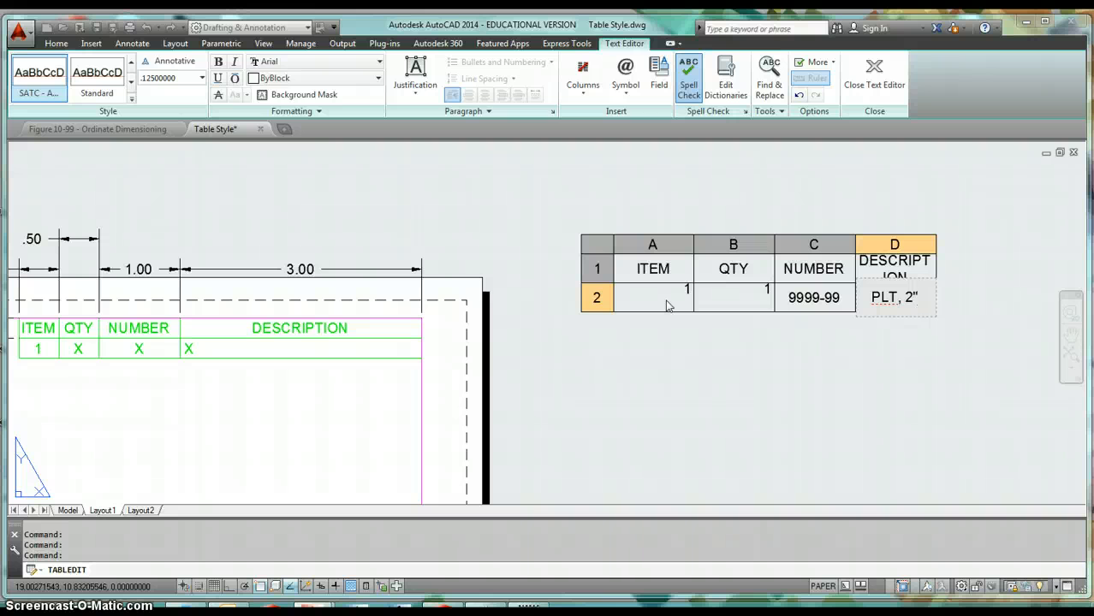
pyautogui.write('PLT, 2" CS X 4" X')
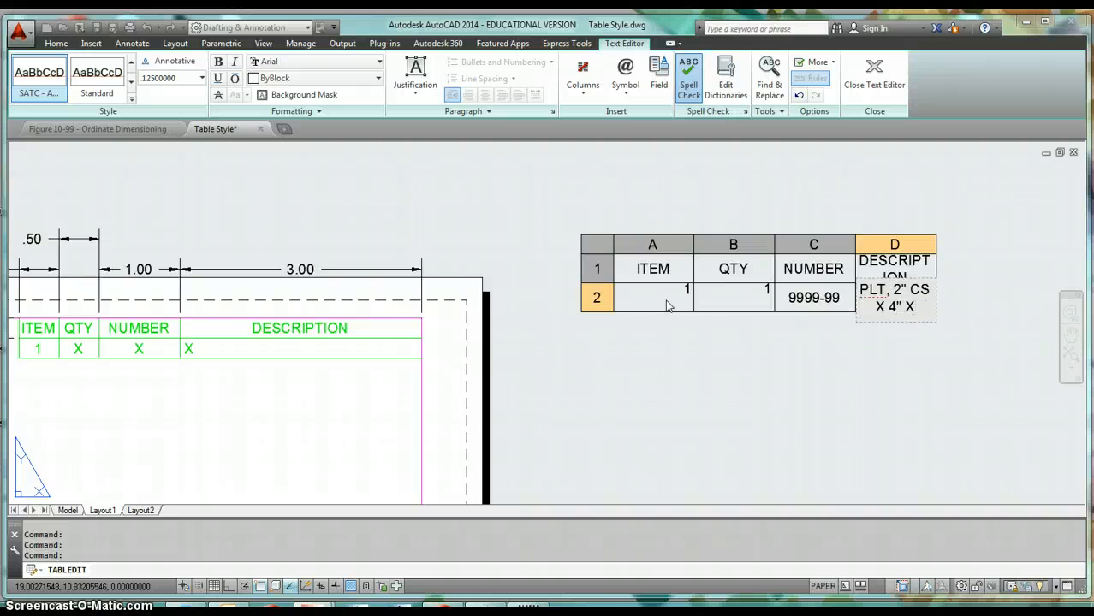
pyautogui.write(' 6"')
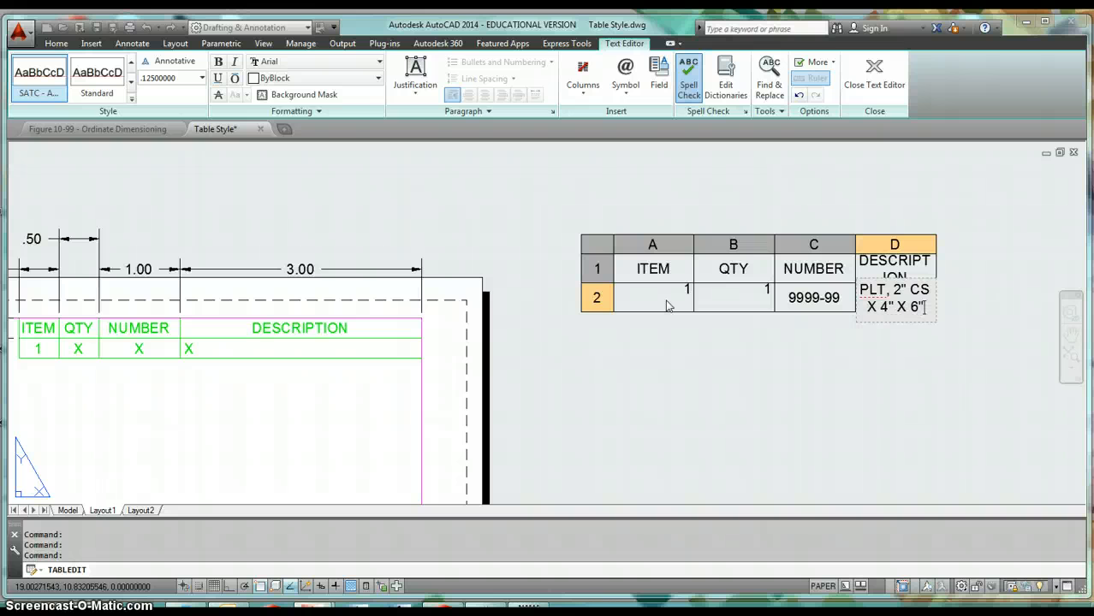
pyautogui.click(756, 406)
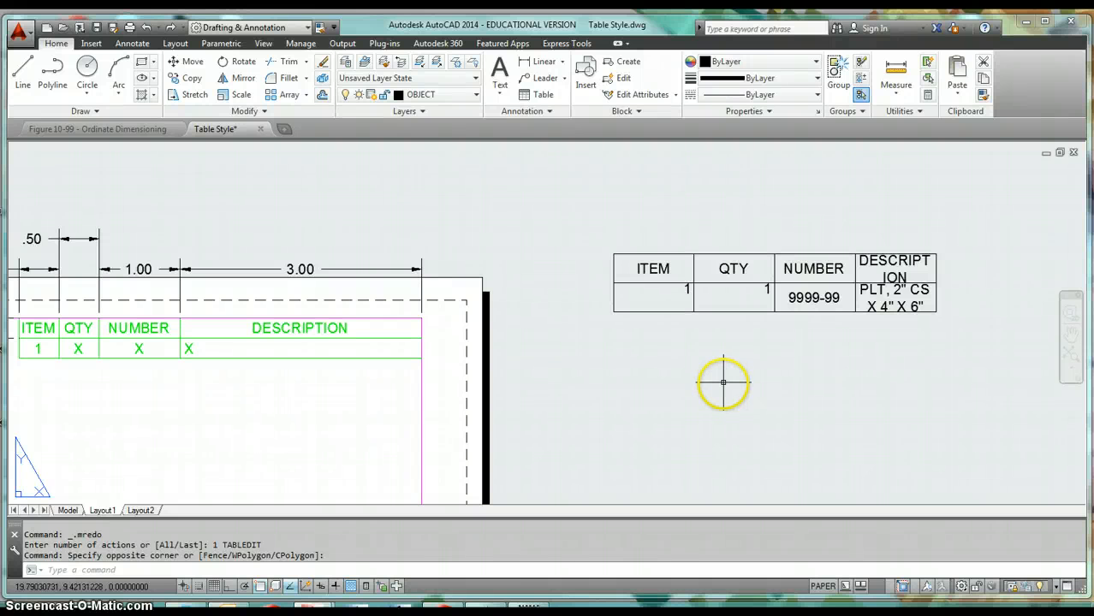
pyautogui.press('Escape')
pyautogui.press('Escape')
pyautogui.press('Escape')
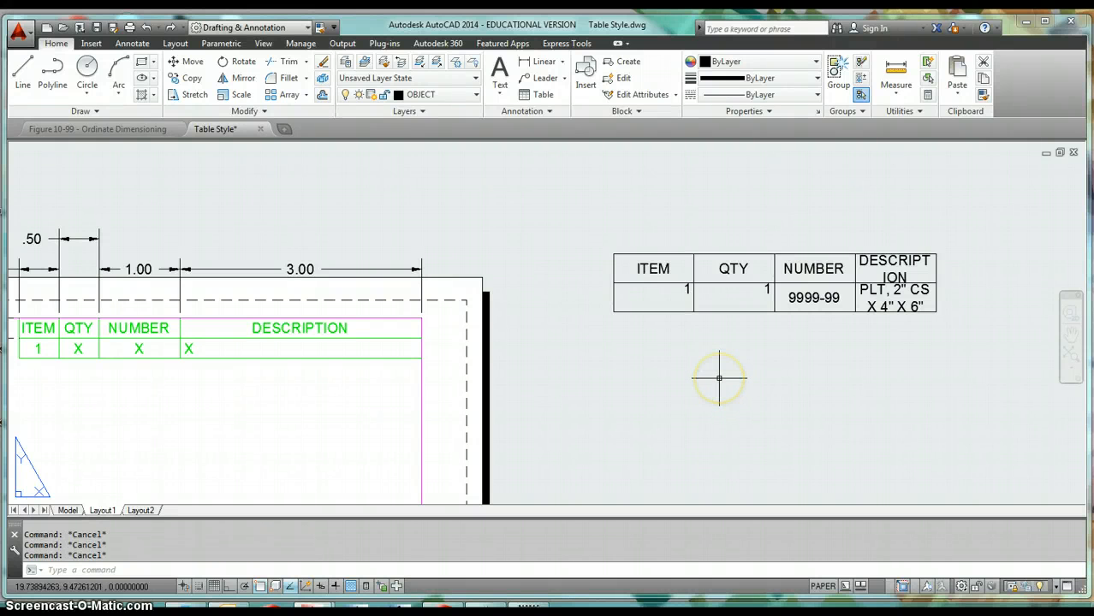
# Step: Widen the DESCRIPTION column by a little over 1.2 units so its texts fit on one line
pyautogui.scroll(2, 935, 327)
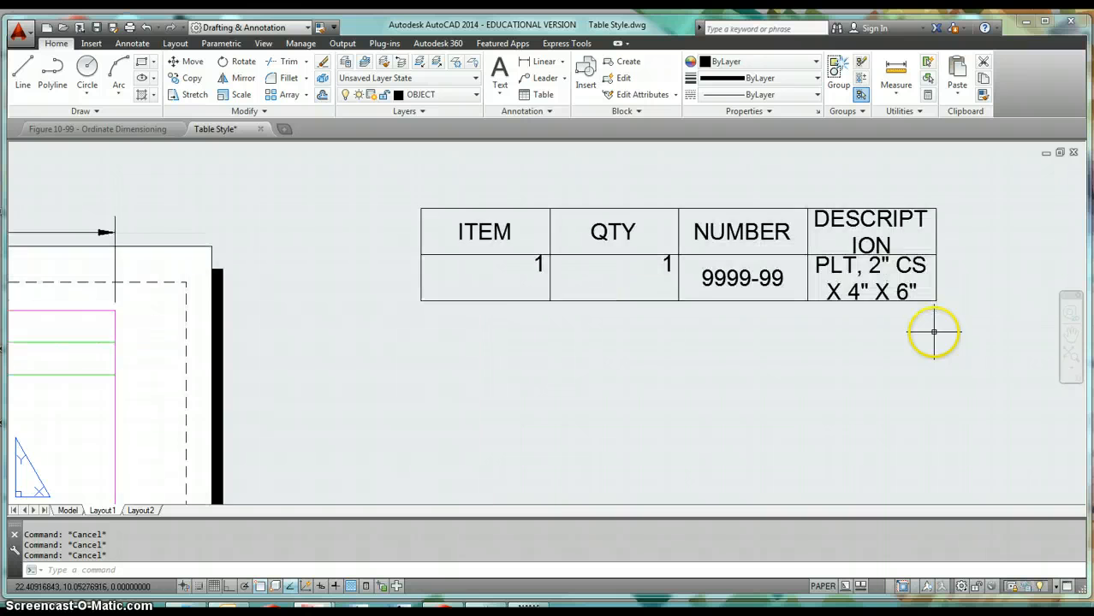
pyautogui.moveTo(913, 355); pyautogui.dragTo(797, 393, button='middle')
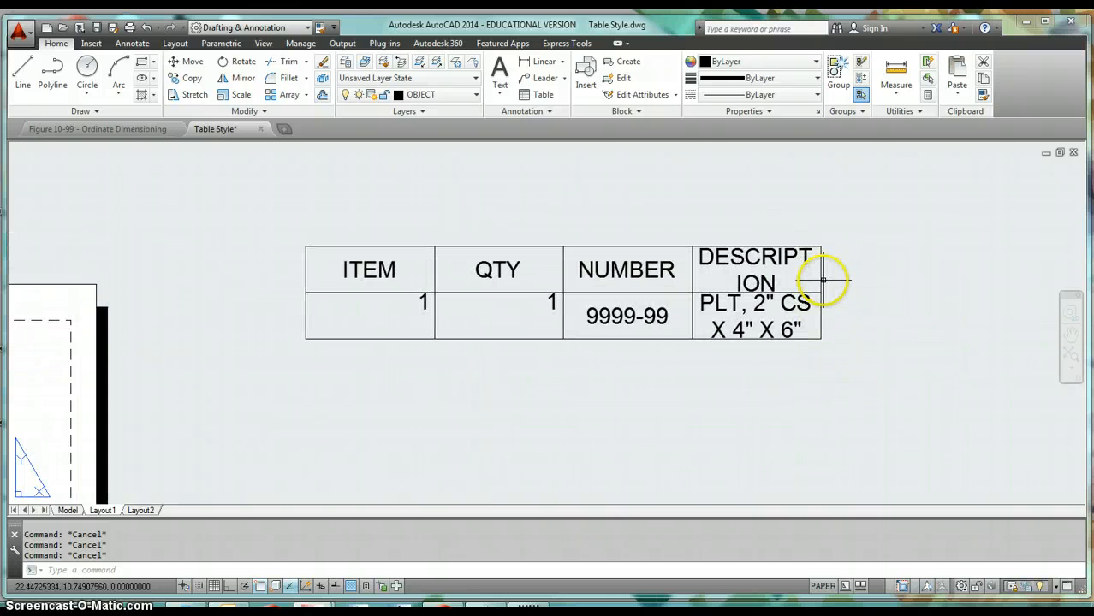
pyautogui.click(819, 280)
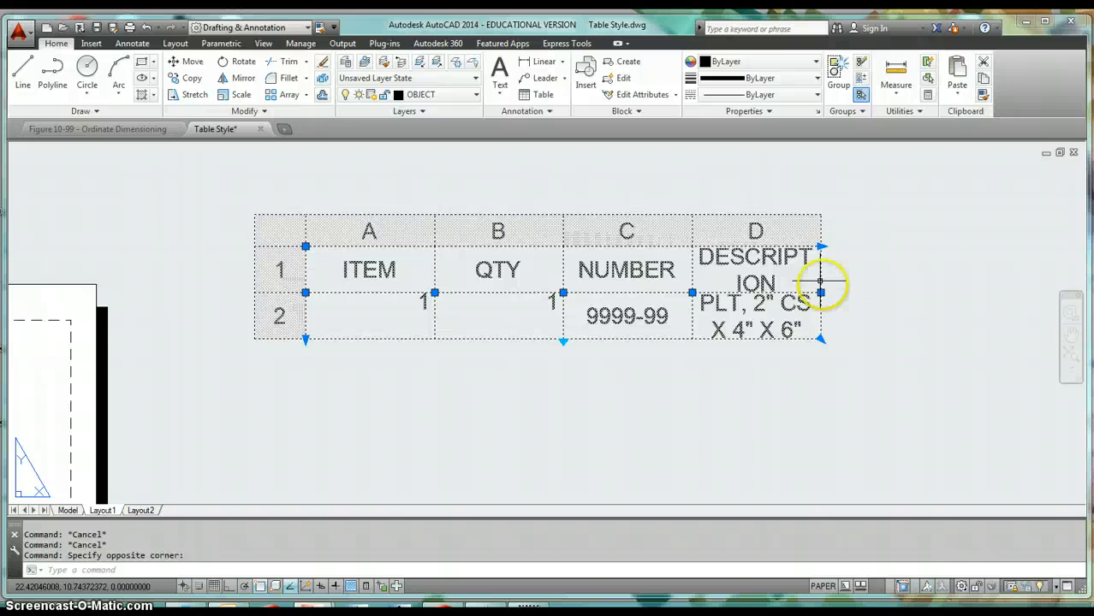
pyautogui.press('Escape')
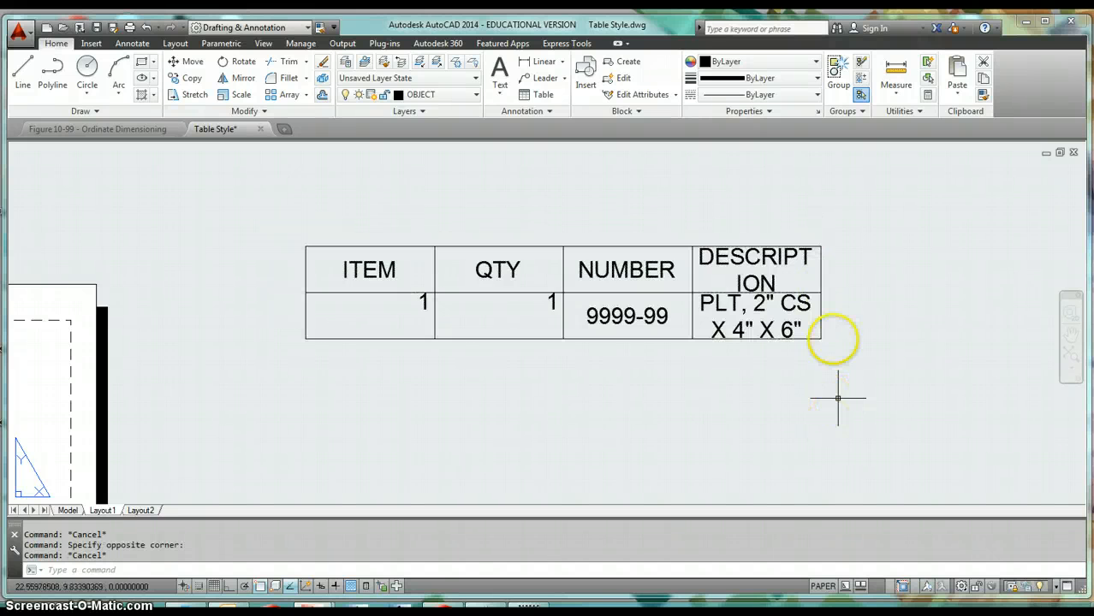
pyautogui.click(820, 267)
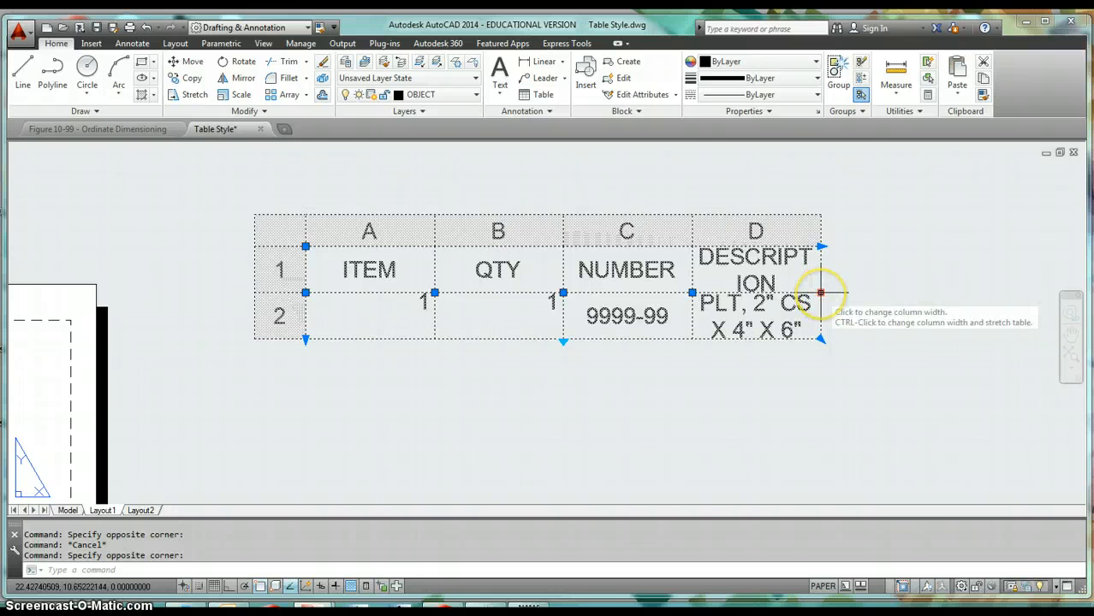
pyautogui.click(820, 293)
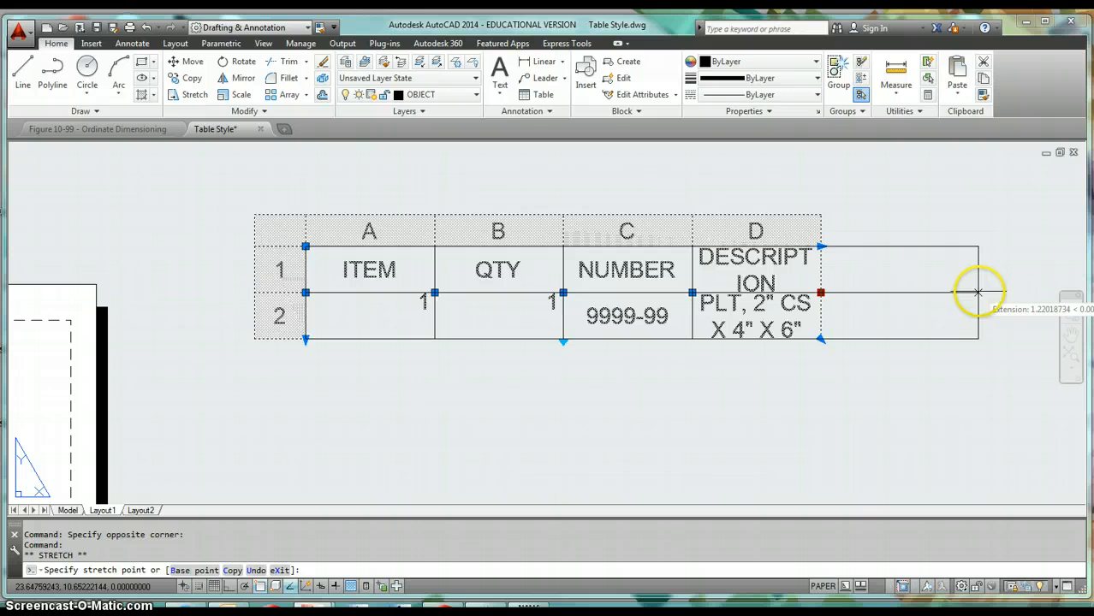
pyautogui.click(984, 293)
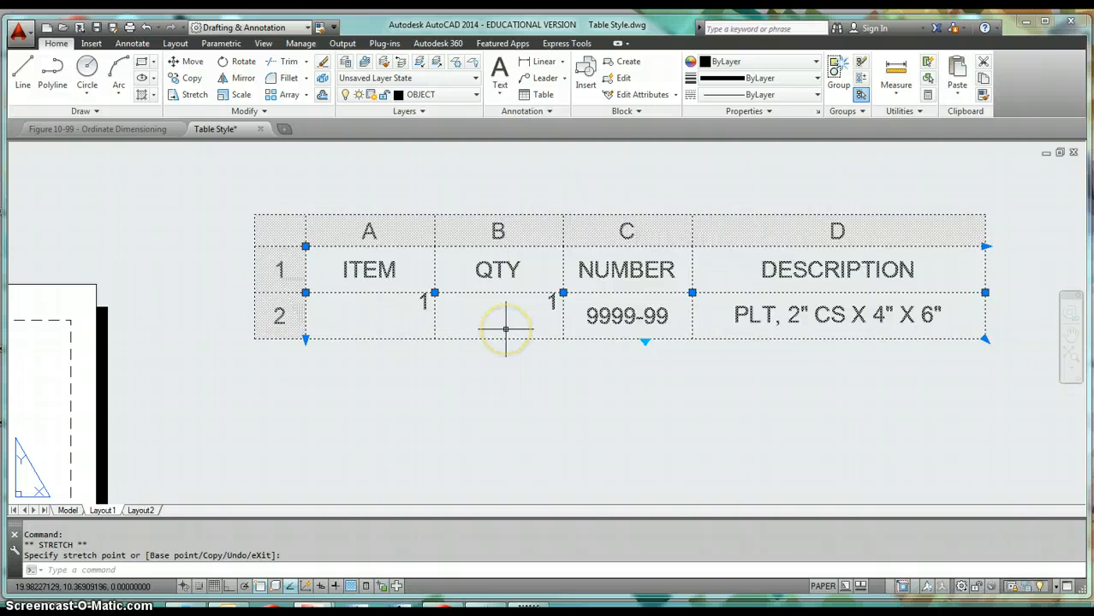
# Step: Try to narrow the ITEM column by stretching its border with the QTY column by .625 toward the ITEM column's outer edge, with ortho on
pyautogui.moveTo(420, 351); pyautogui.dragTo(581, 366, button='middle')
pyautogui.scroll(-4, 647, 374)
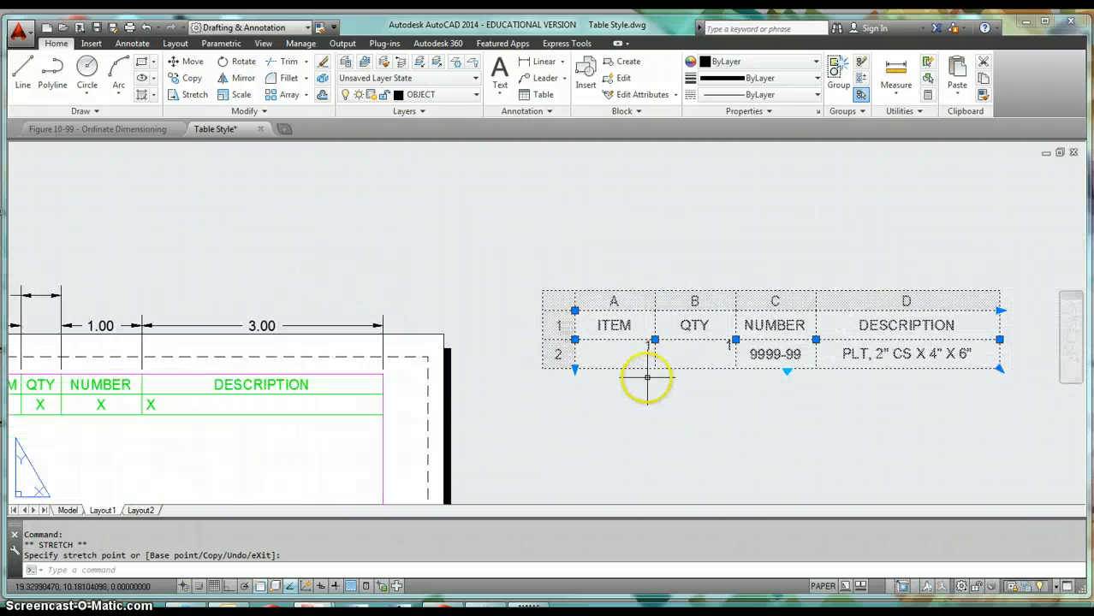
pyautogui.scroll(5, 621, 381)
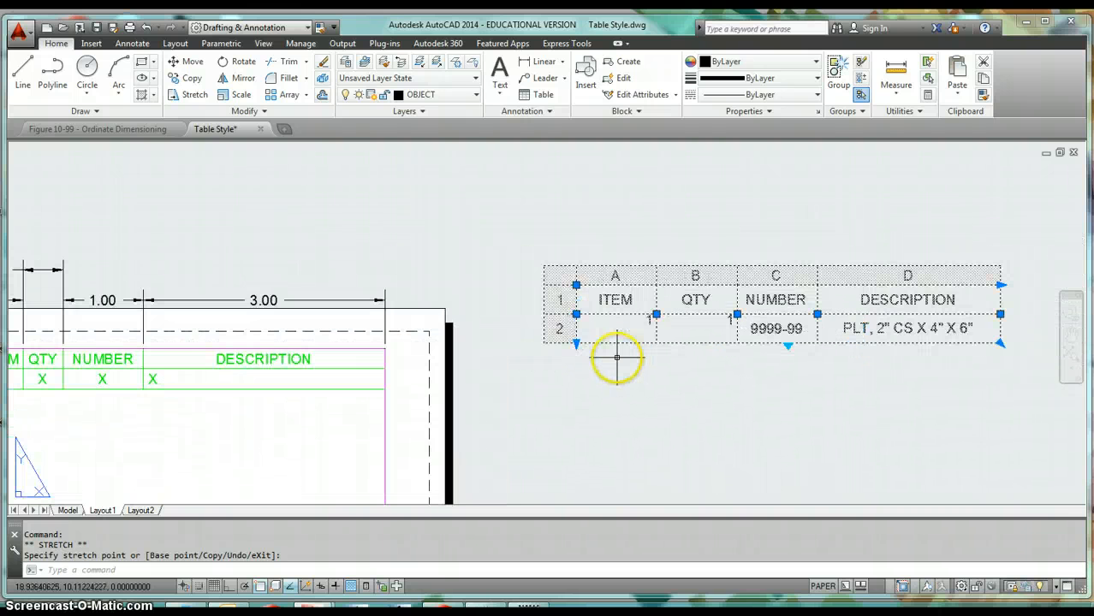
pyautogui.moveTo(684, 359); pyautogui.dragTo(705, 361, button='middle')
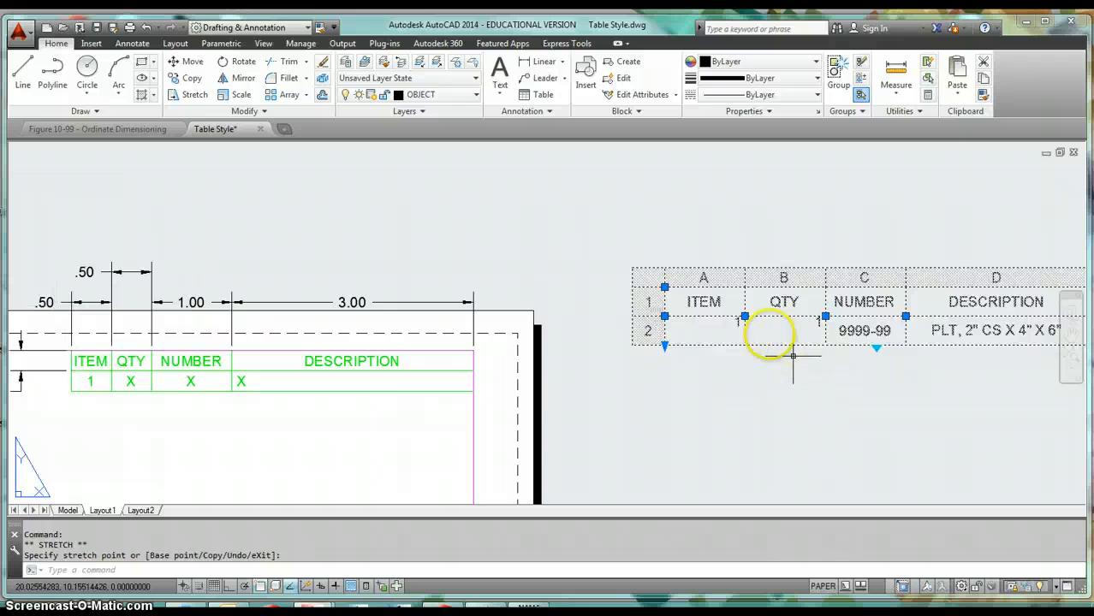
pyautogui.click(744, 316)
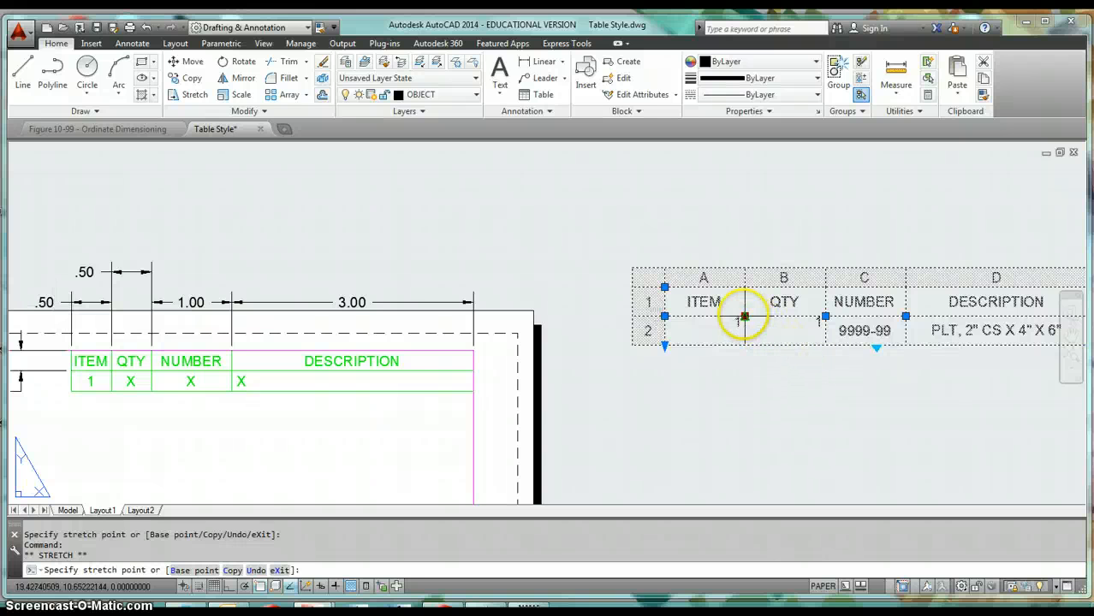
pyautogui.scroll(6, 683, 317)
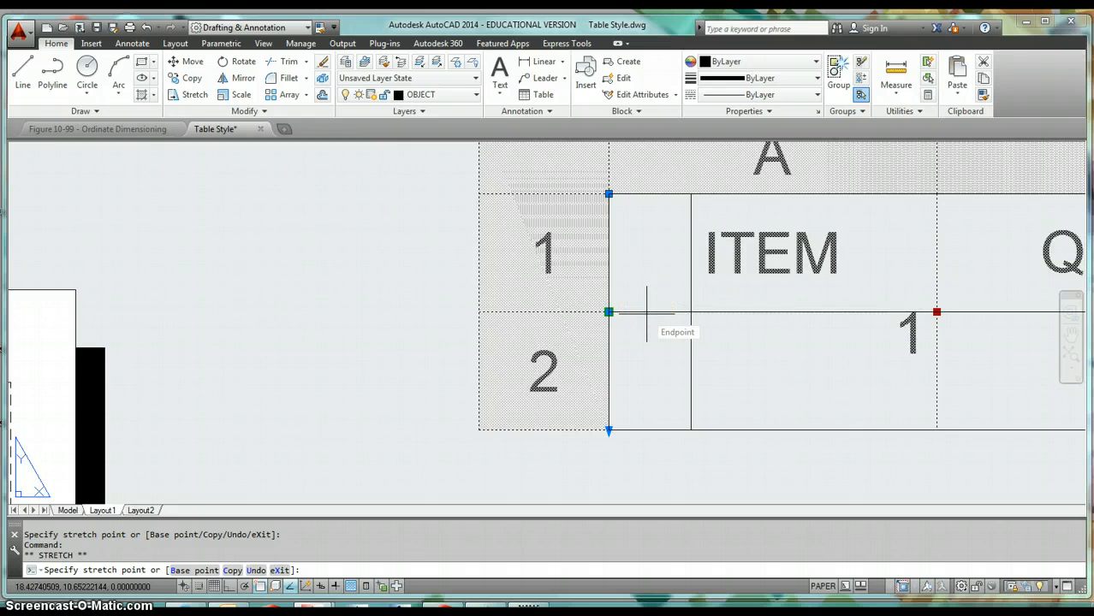
pyautogui.press('F8')
pyautogui.click(651, 311)
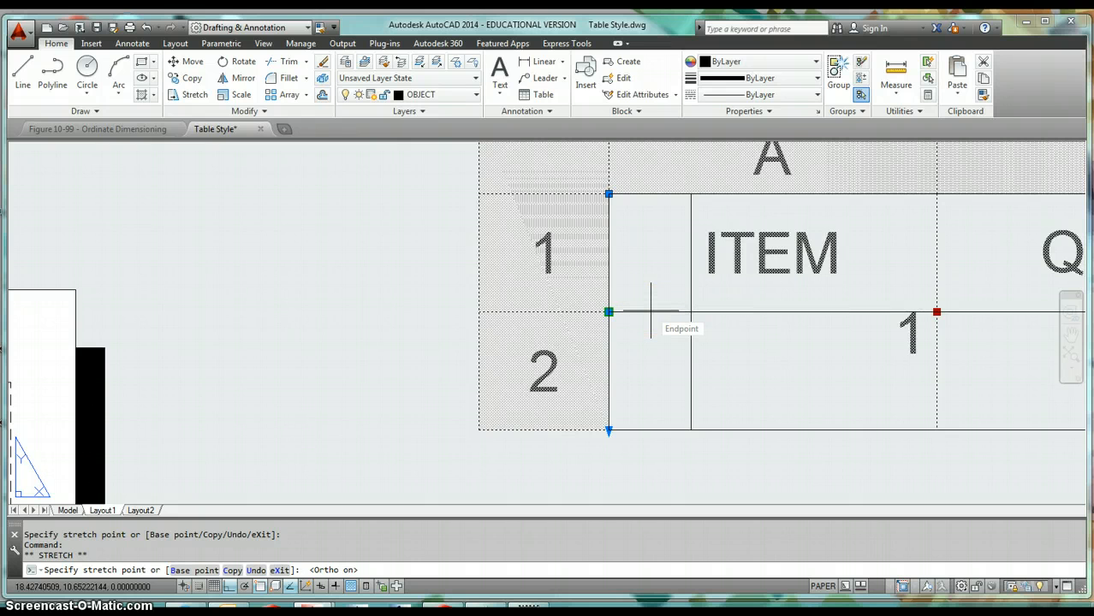
pyautogui.write('.625')
pyautogui.press('Return')
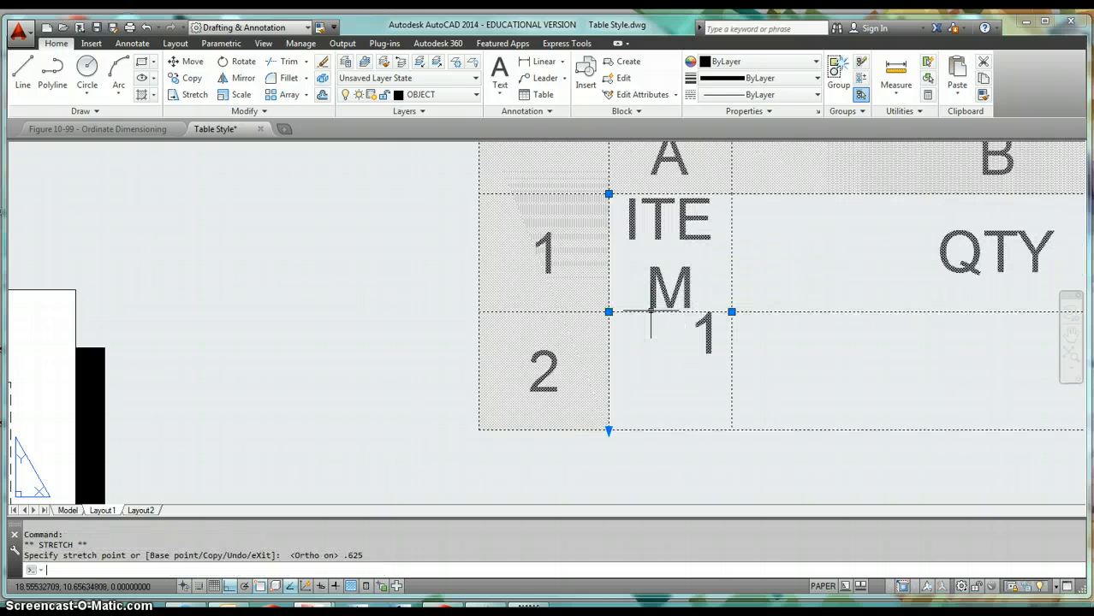
# Step: Measure the ITEM column's width between its two borders at the line separating the rows
pyautogui.moveTo(750, 310)
pyautogui.mouseDown(button='middle')
pyautogui.moveTo(759, 320)
pyautogui.moveTo(682, 346)
pyautogui.mouseUp(button='middle')
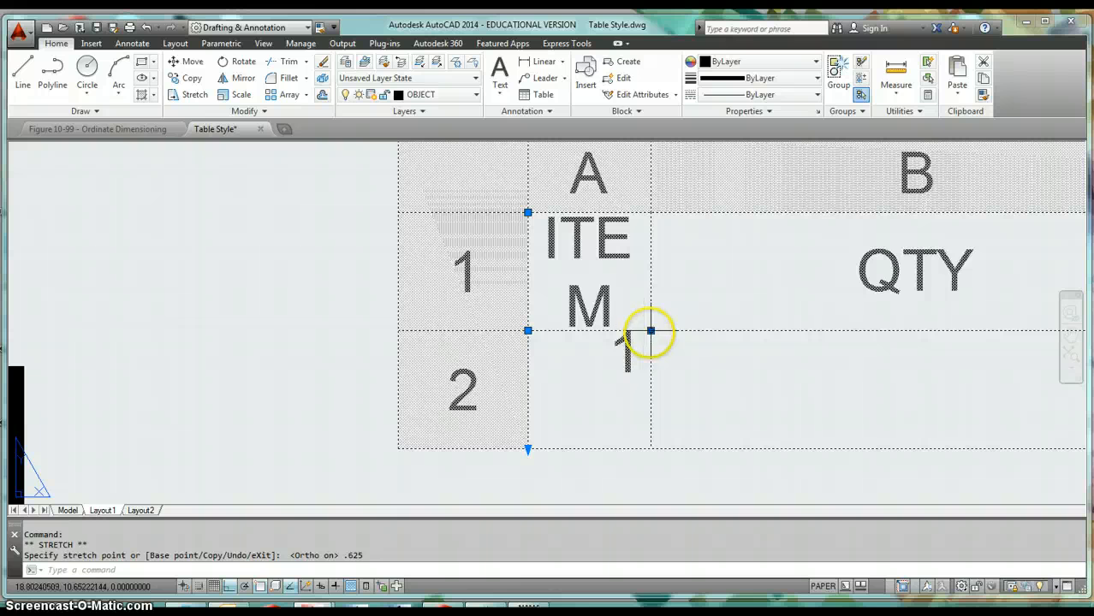
pyautogui.write('DI')
pyautogui.press('Return')
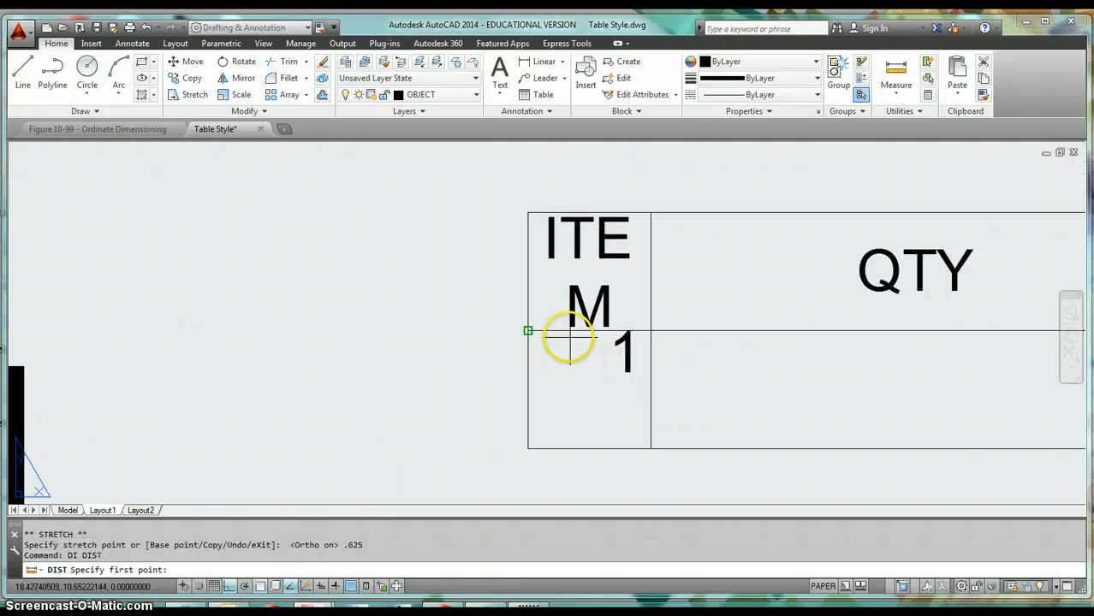
pyautogui.click(527, 330)
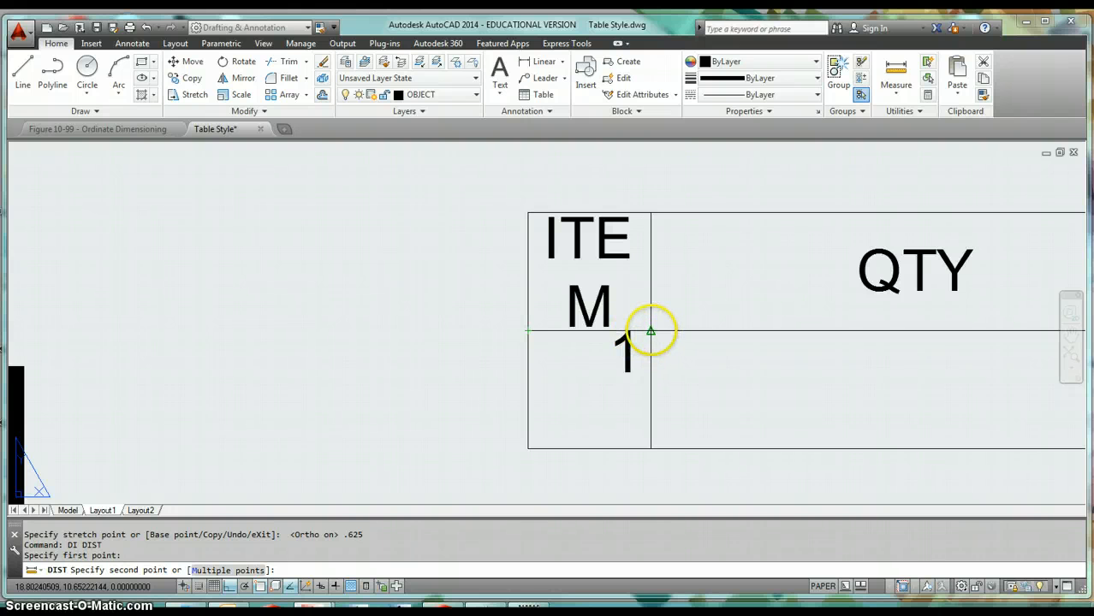
pyautogui.click(651, 330)
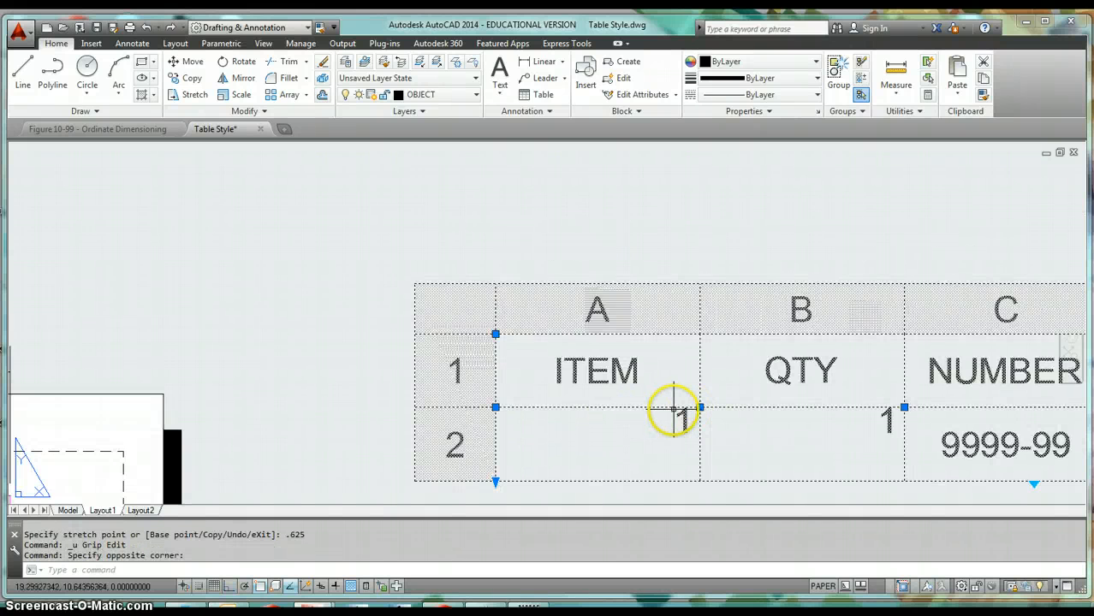
# Step: Set the ITEM column's width to .625 by stretching its border with QTY, tracking from the column's outer endpoint
pyautogui.click(699, 408)
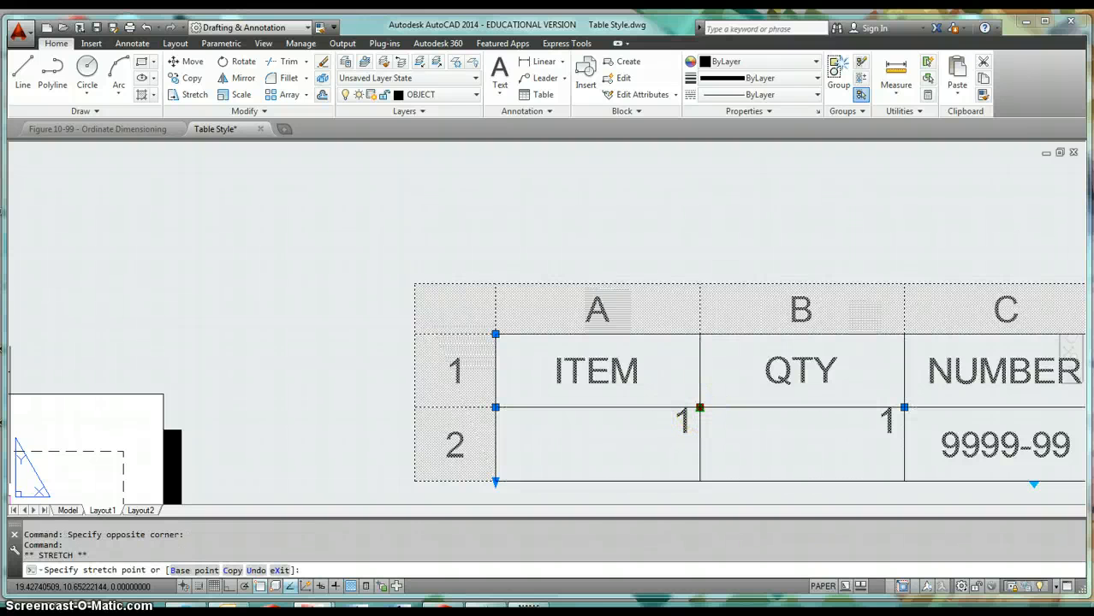
pyautogui.scroll(2, 579, 411)
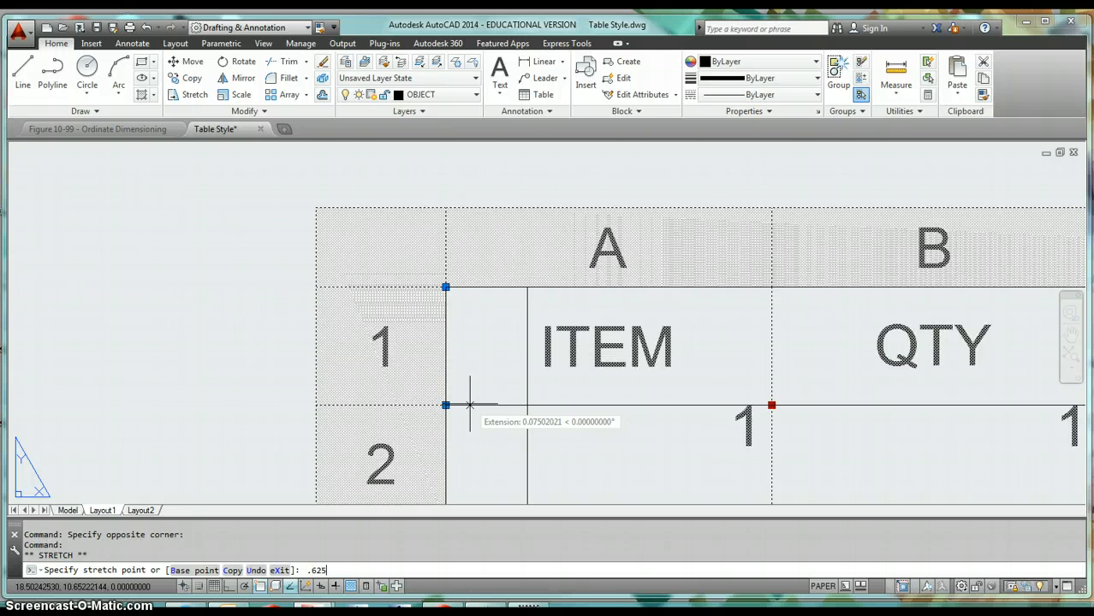
pyautogui.press('Return')
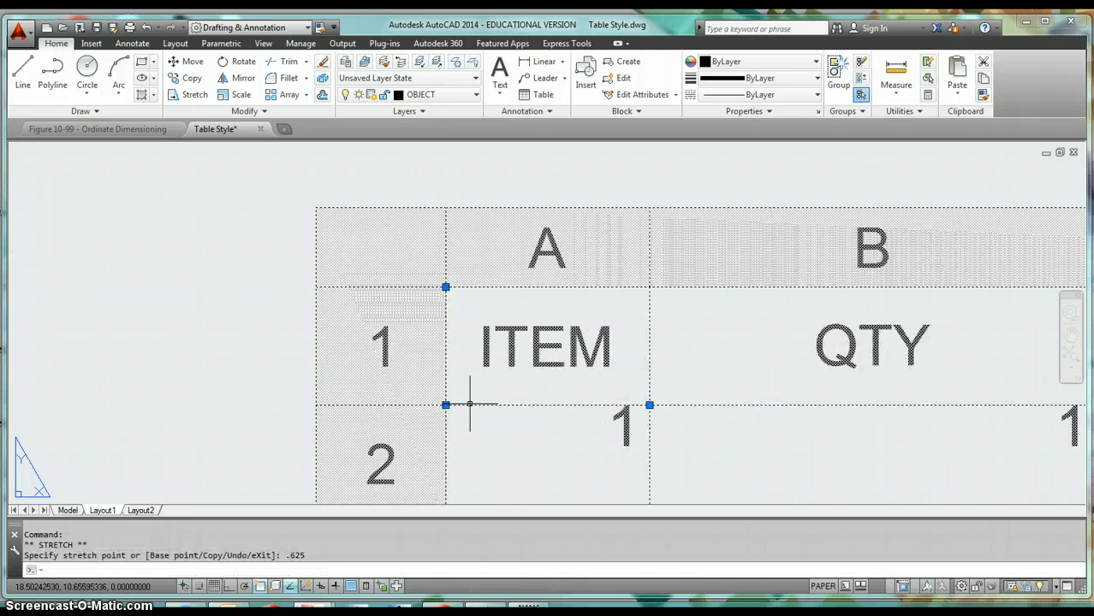
pyautogui.scroll(-4, 481, 407)
pyautogui.scroll(-2, 489, 409)
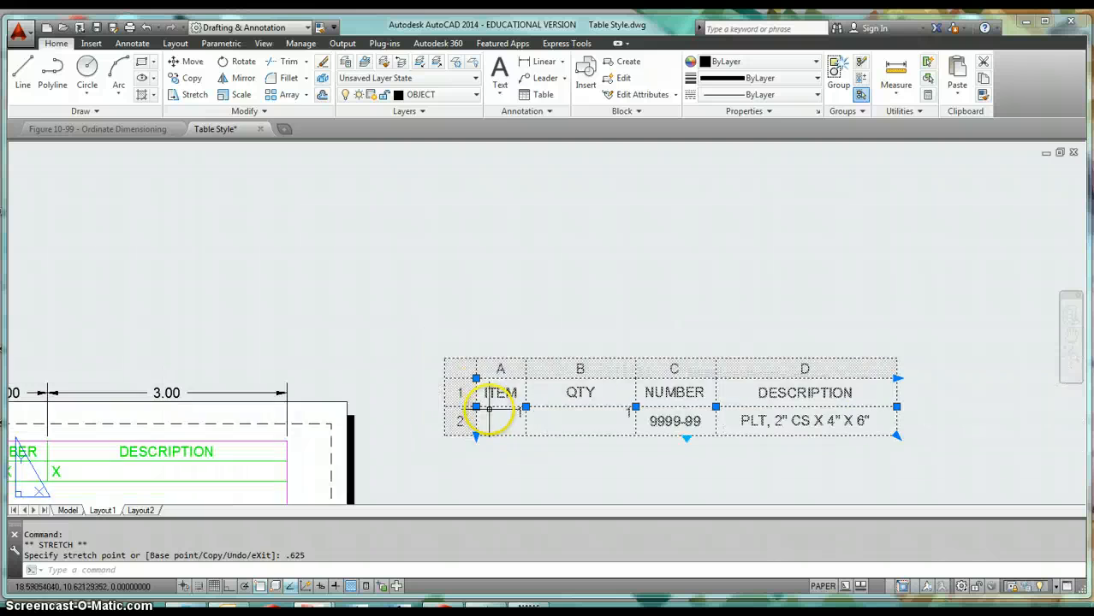
# Step: Set the QTY column's width to .5 by stretching its border with NUMBER, tracking from its border with ITEM
pyautogui.moveTo(489, 410); pyautogui.dragTo(655, 372, button='middle')
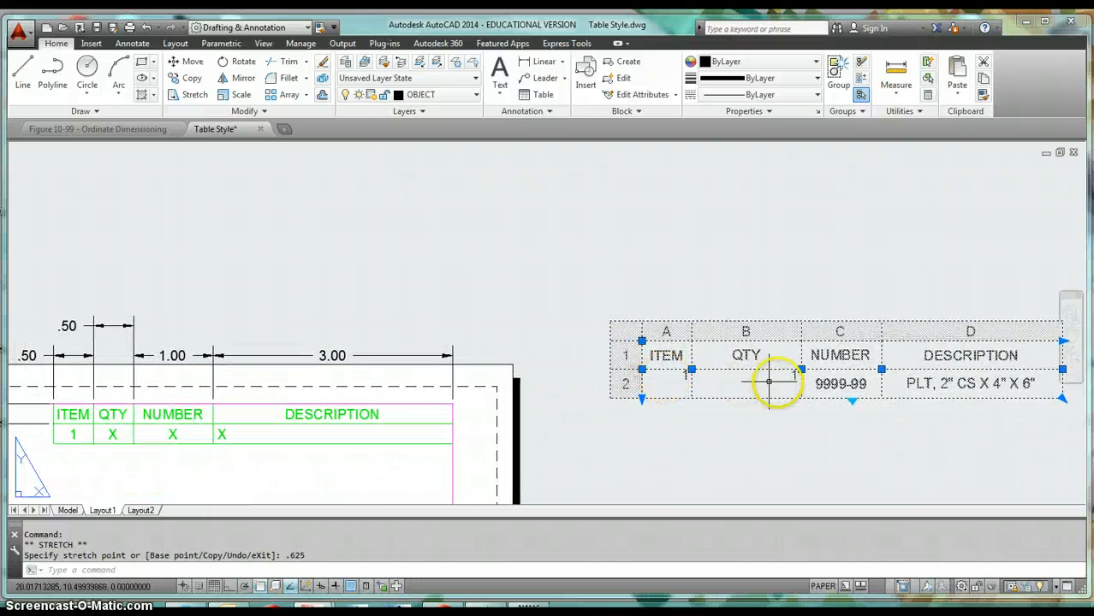
pyautogui.scroll(2, 783, 377)
pyautogui.scroll(2, 803, 366)
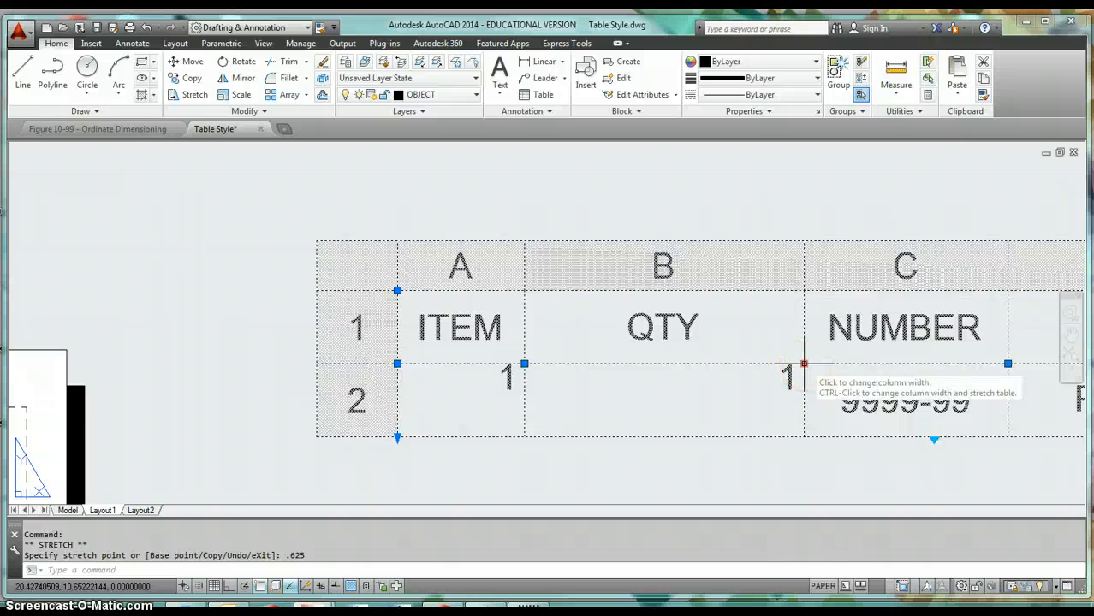
pyautogui.scroll(4, 803, 364)
pyautogui.click(800, 364)
pyautogui.scroll(-2, 799, 363)
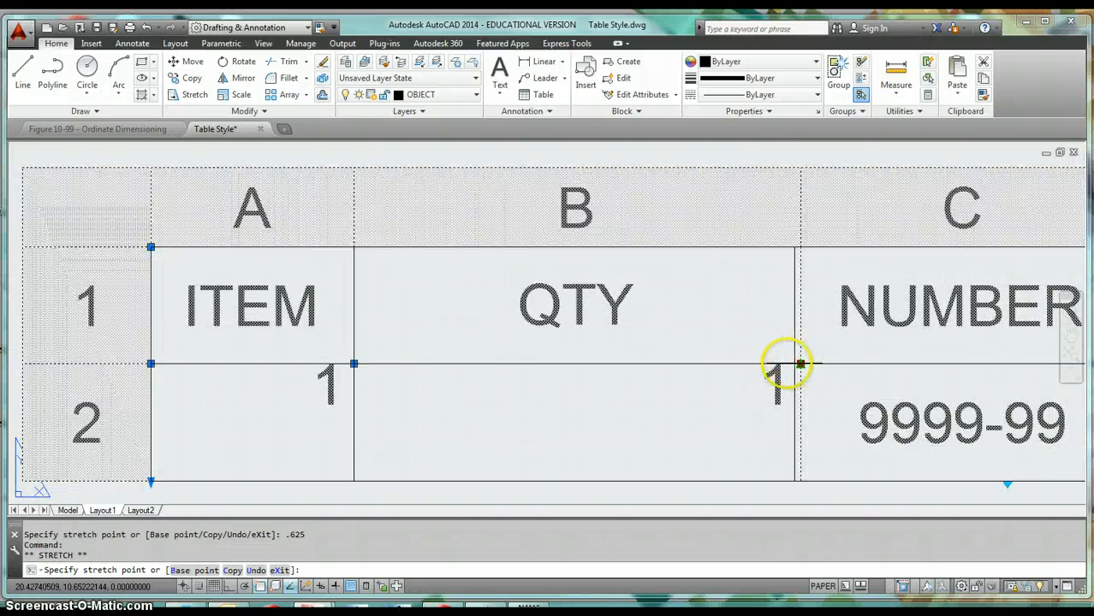
pyautogui.scroll(2, 618, 366)
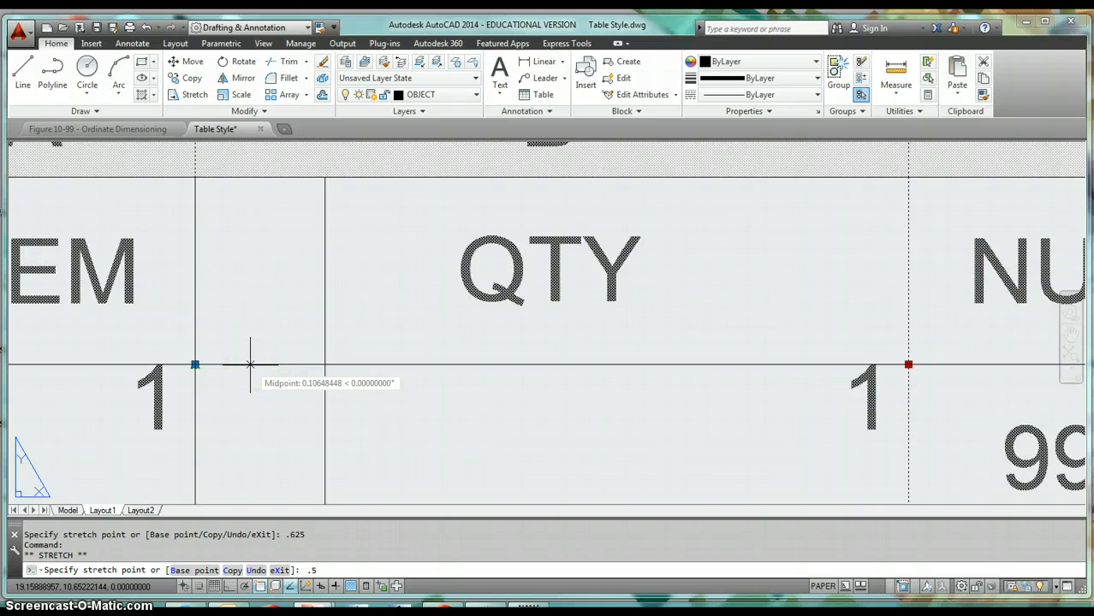
pyautogui.press('Return')
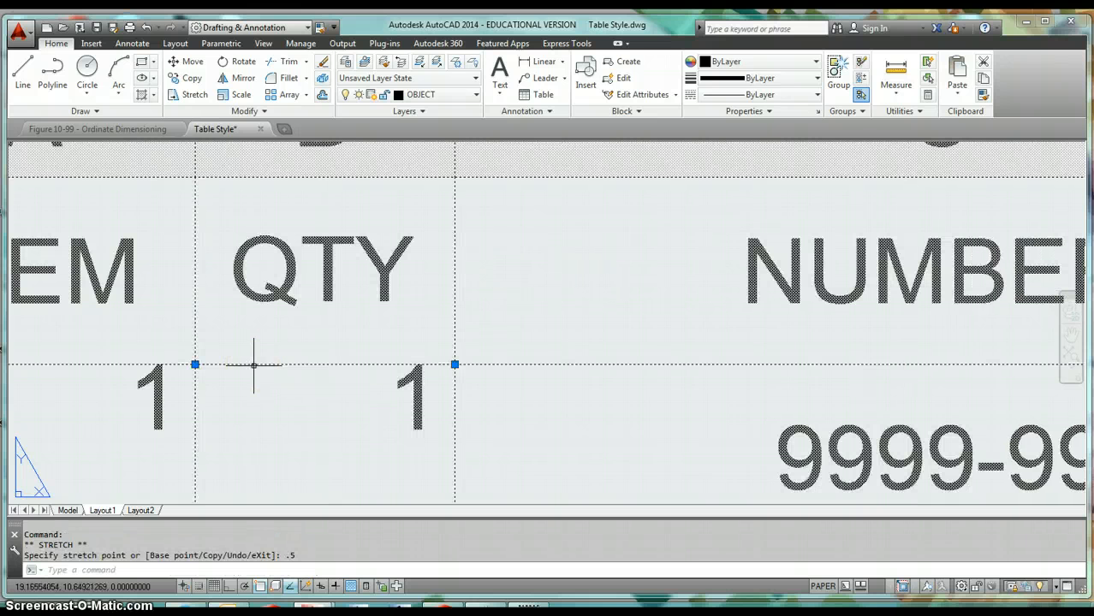
# Step: Set the NUMBER column's width to 1 by stretching its border with DESCRIPTION, tracking from its border with QTY
pyautogui.click(455, 365)
pyautogui.scroll(-1, 459, 367)
pyautogui.moveTo(503, 388); pyautogui.dragTo(349, 382, button='middle')
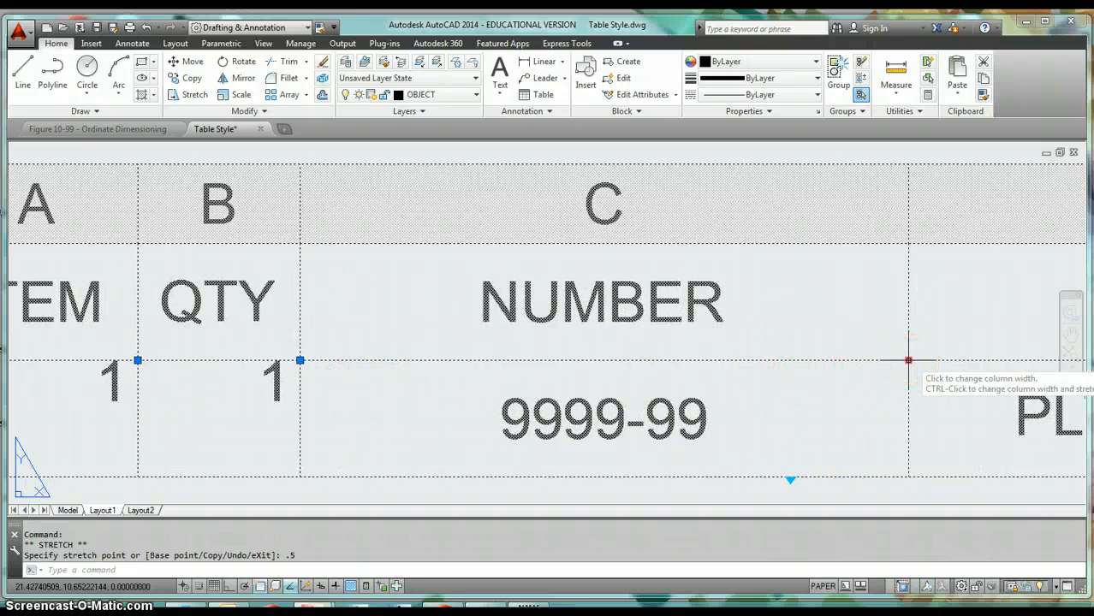
pyautogui.click(908, 360)
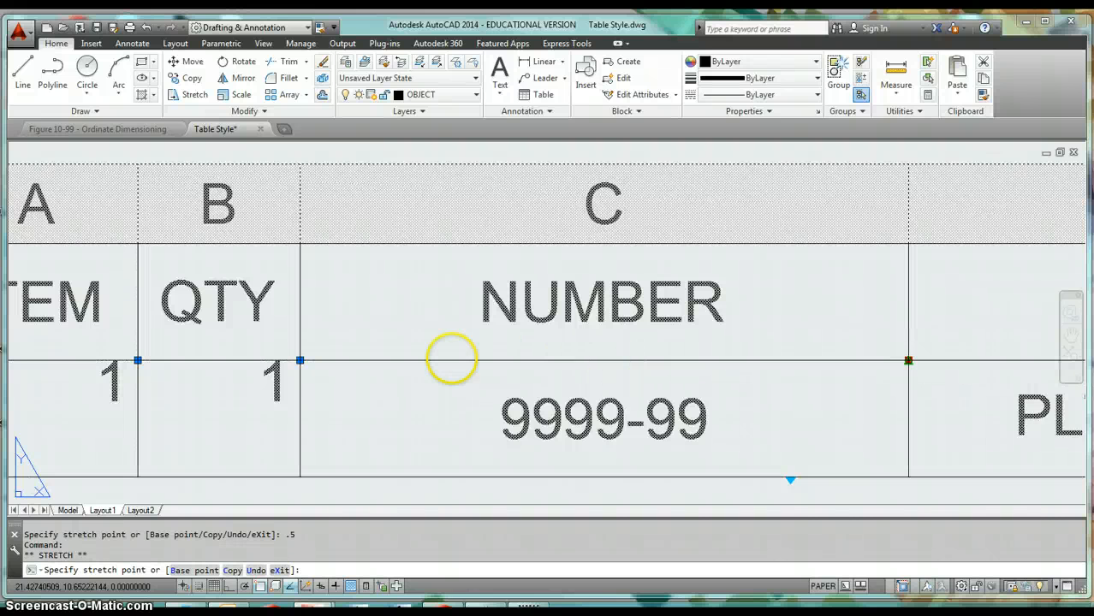
pyautogui.scroll(2, 388, 361)
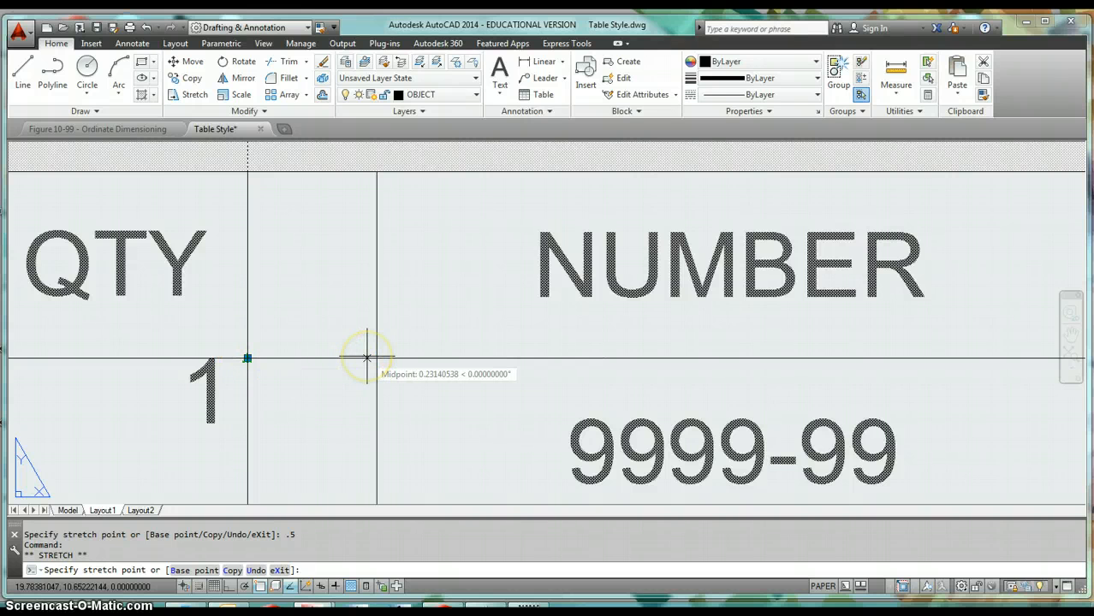
pyautogui.write('1')
pyautogui.press('Return')
# Step: Set the DESCRIPTION column's width to 3 by stretching its outer border, tracking from its border with NUMBER
pyautogui.scroll(-1, 381, 359)
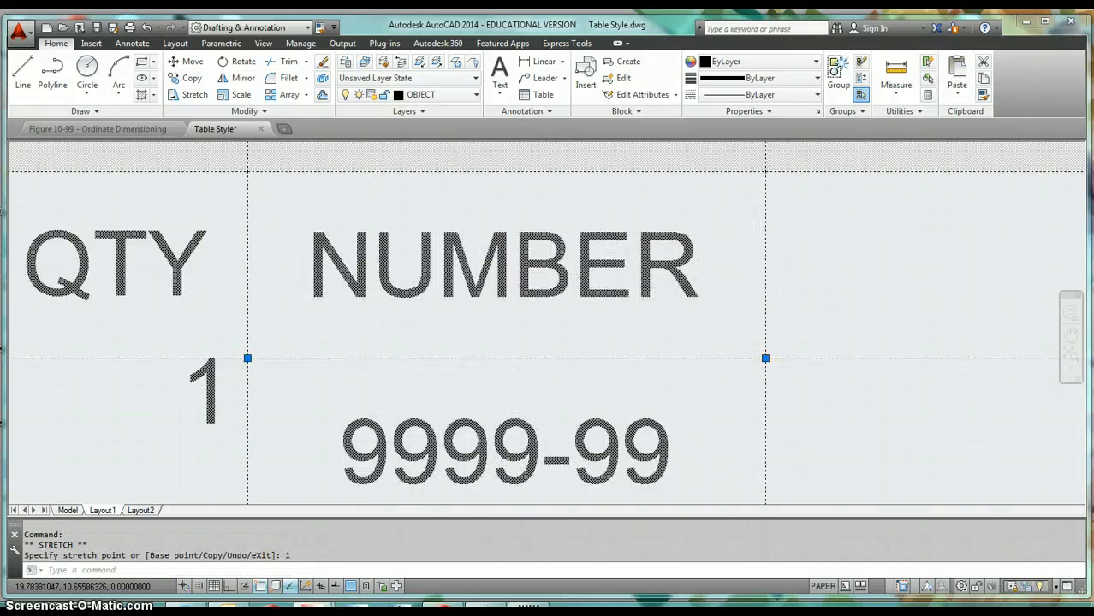
pyautogui.scroll(-1, 603, 372)
pyautogui.moveTo(551, 393); pyautogui.dragTo(358, 392, button='middle')
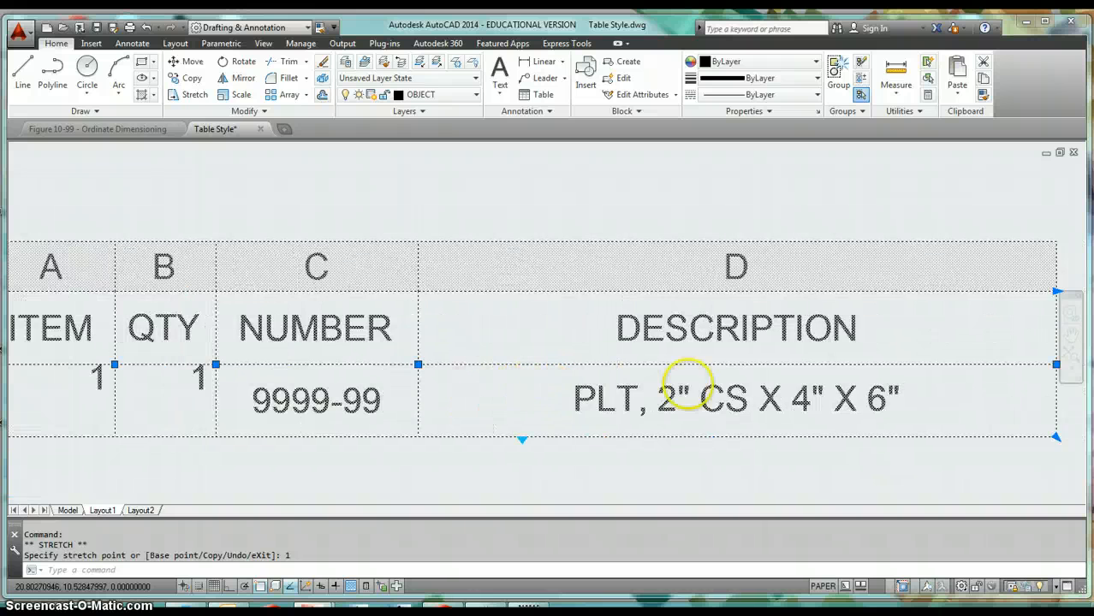
pyautogui.moveTo(870, 385); pyautogui.dragTo(771, 384, button='middle')
pyautogui.click(957, 363)
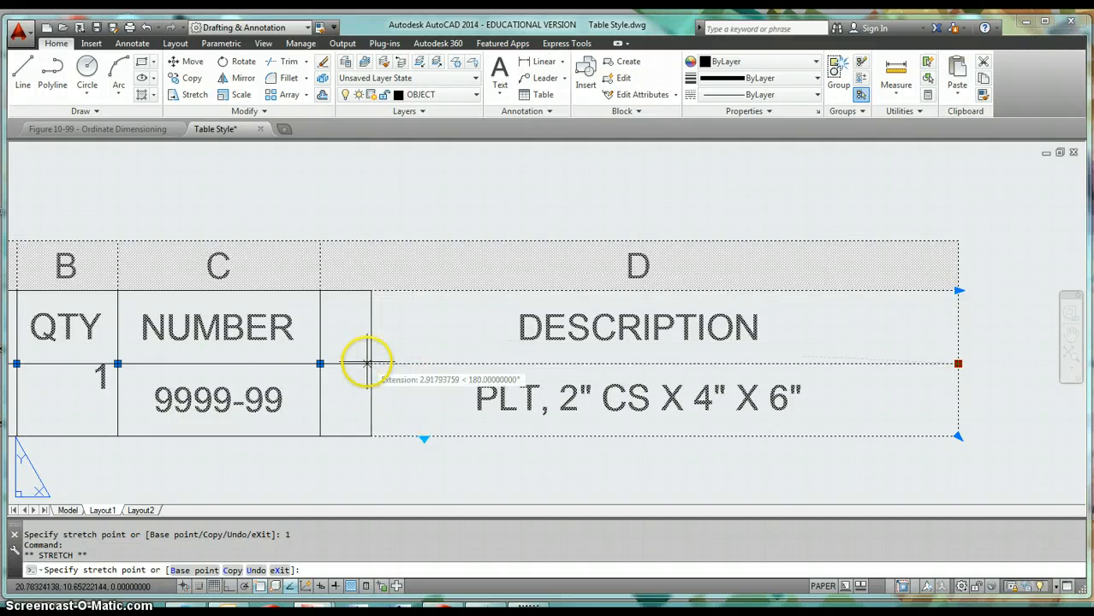
pyautogui.scroll(2, 322, 362)
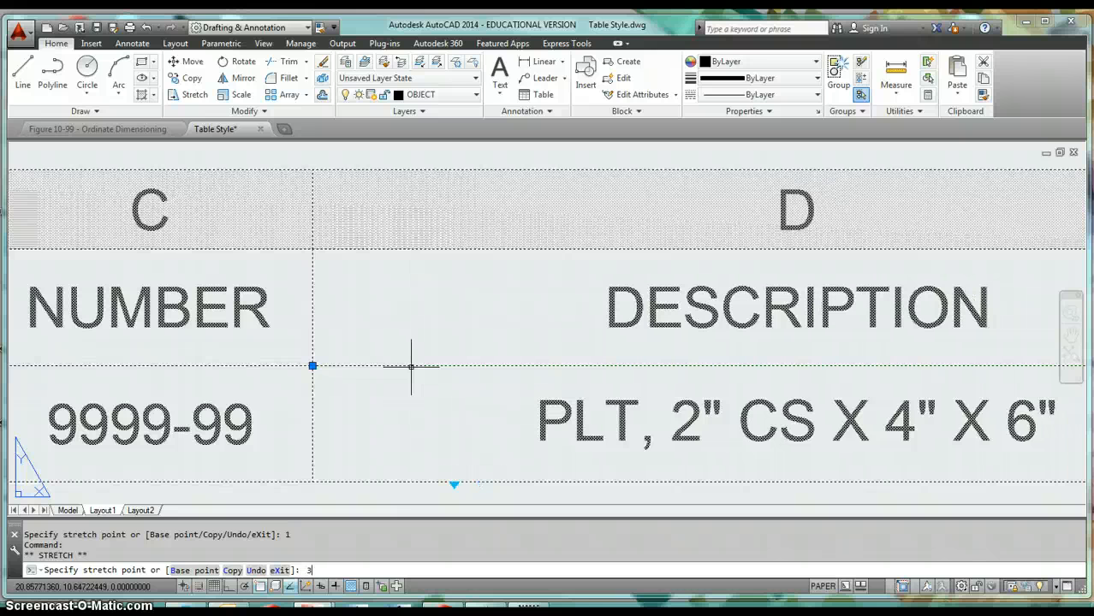
pyautogui.click(411, 366)
pyautogui.scroll(-5, 413, 368)
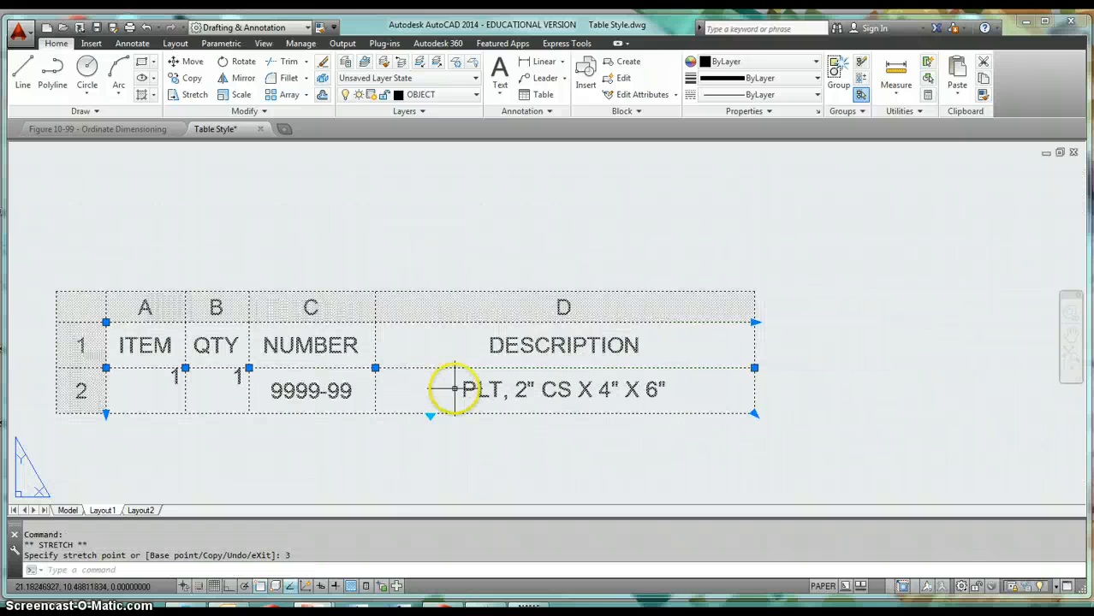
# Step: Measure the DESCRIPTION column's width between its two borders at the line separating the rows
pyautogui.write('DI')
pyautogui.press('Return')
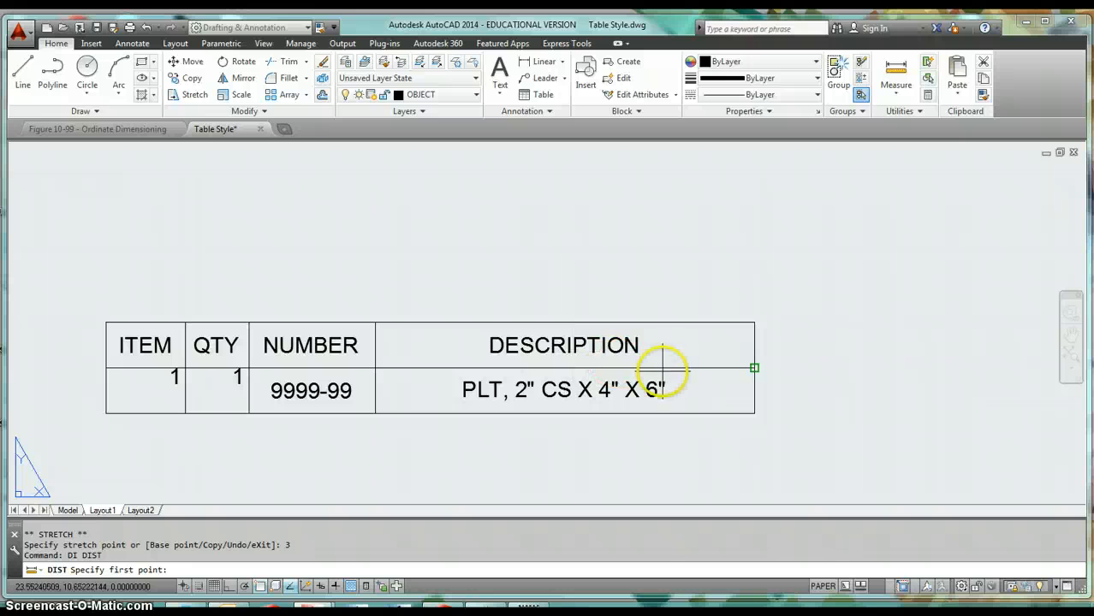
pyautogui.click(734, 368)
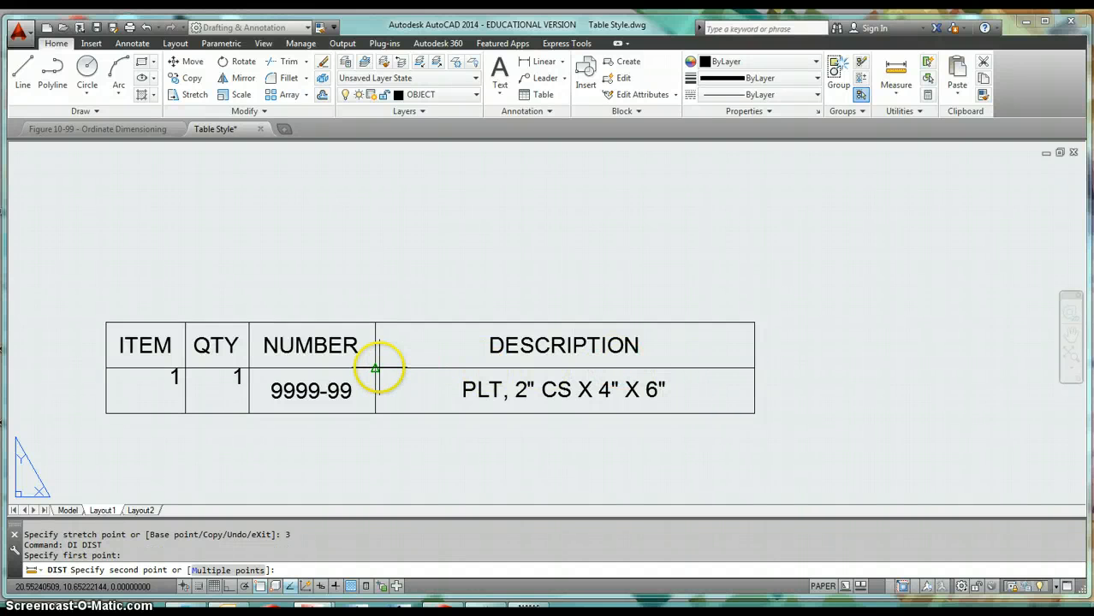
pyautogui.click(375, 367)
pyautogui.scroll(-2, 415, 371)
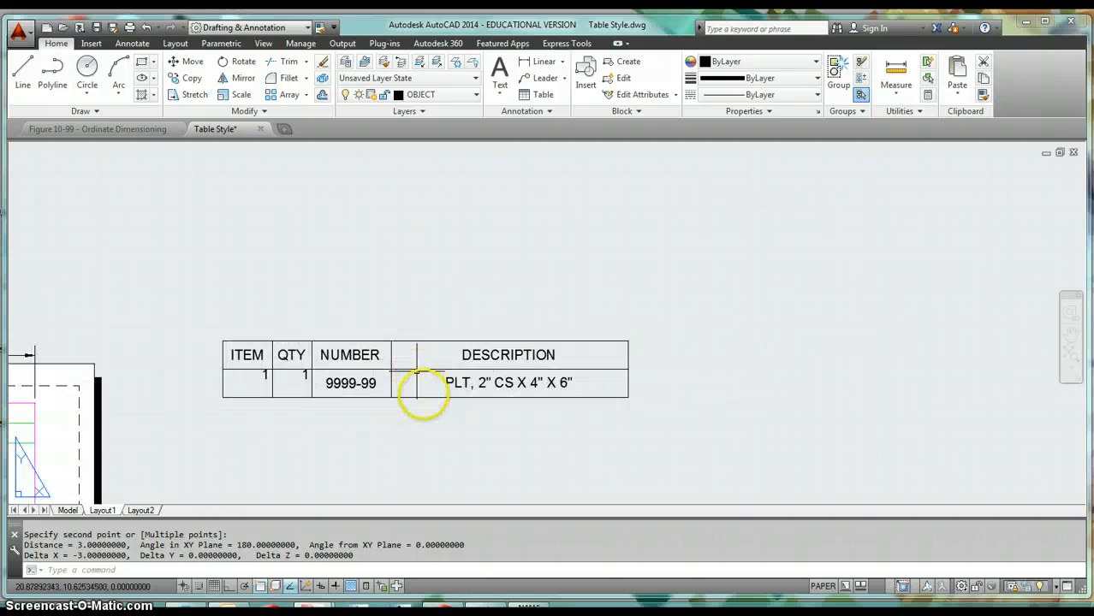
pyautogui.scroll(-2, 417, 371)
pyautogui.moveTo(427, 415); pyautogui.dragTo(627, 378, button='middle')
pyautogui.scroll(3, 603, 379)
pyautogui.scroll(-3, 602, 382)
pyautogui.scroll(2, 625, 374)
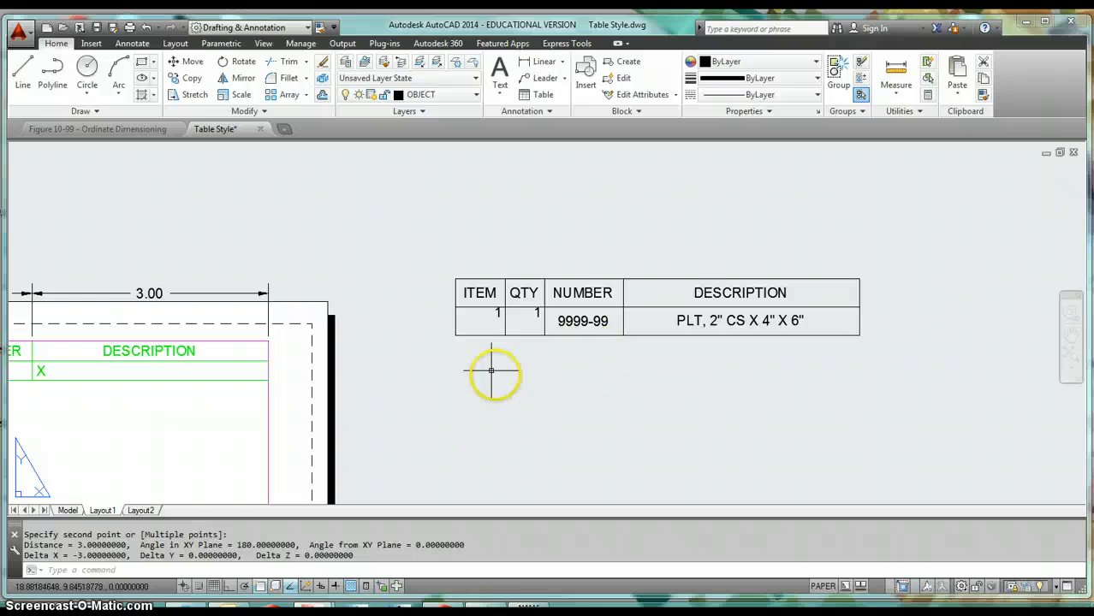
pyautogui.scroll(2, 500, 374)
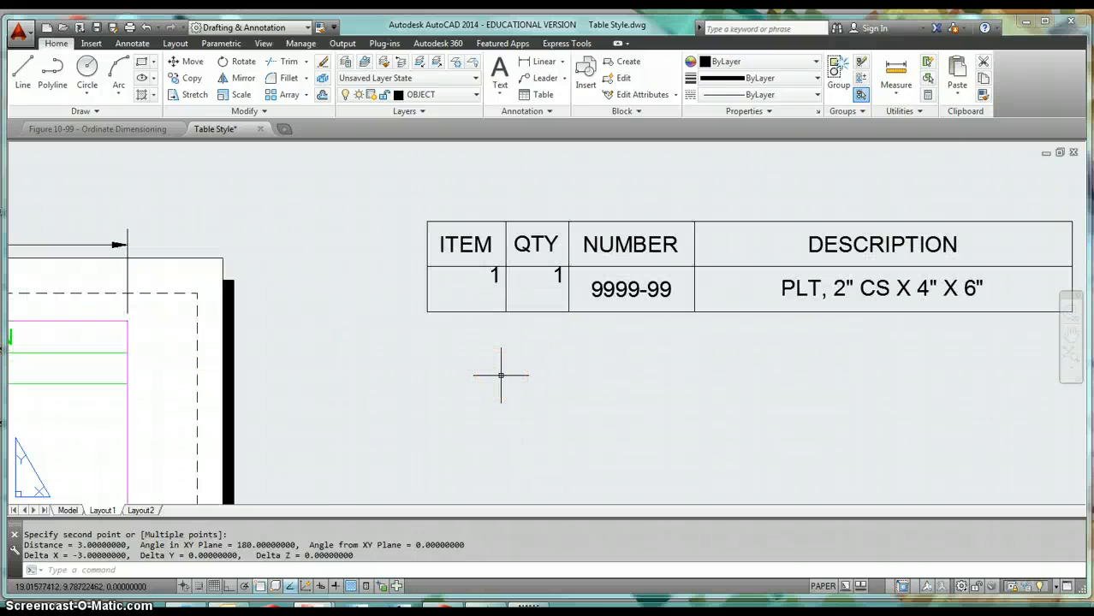
pyautogui.scroll(-2, 501, 374)
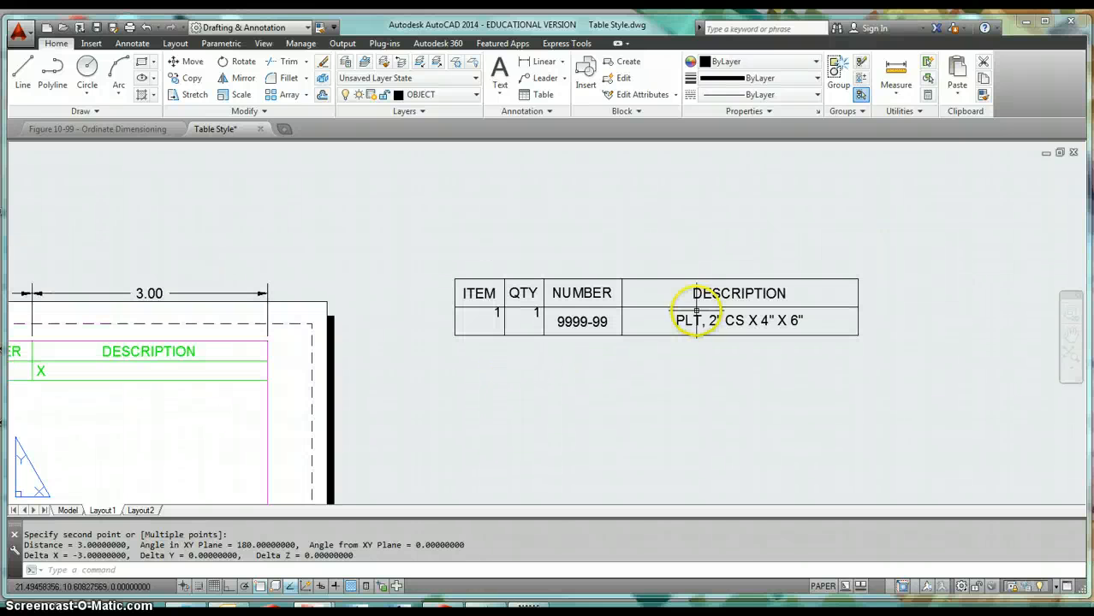
# Step: Open the object properties and set the cell height of the table's whole data row to .25
pyautogui.click(818, 116)
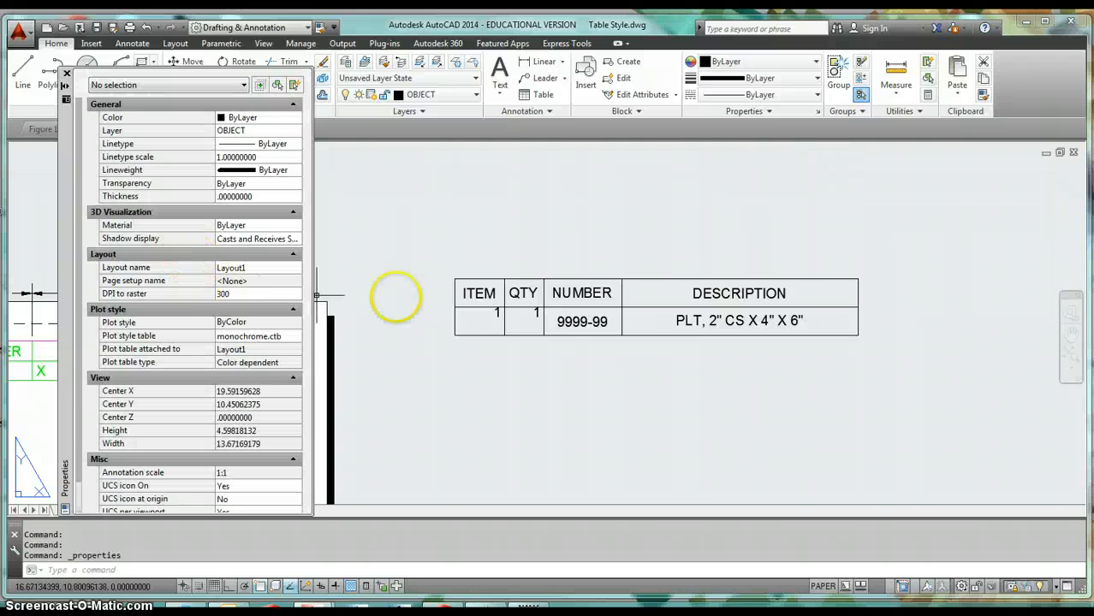
pyautogui.click(481, 321)
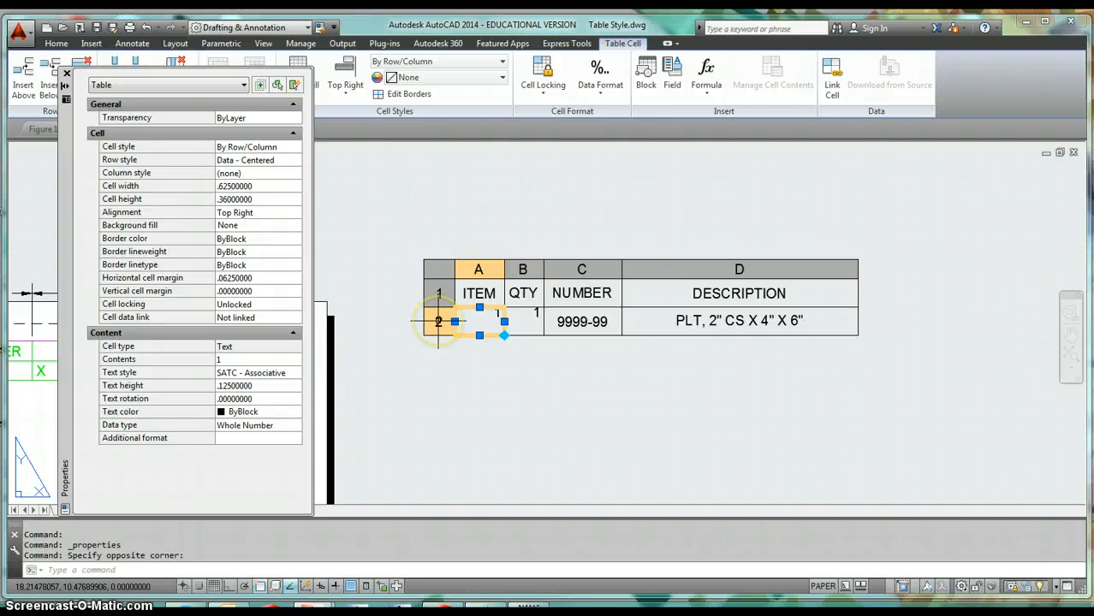
pyautogui.click(438, 321)
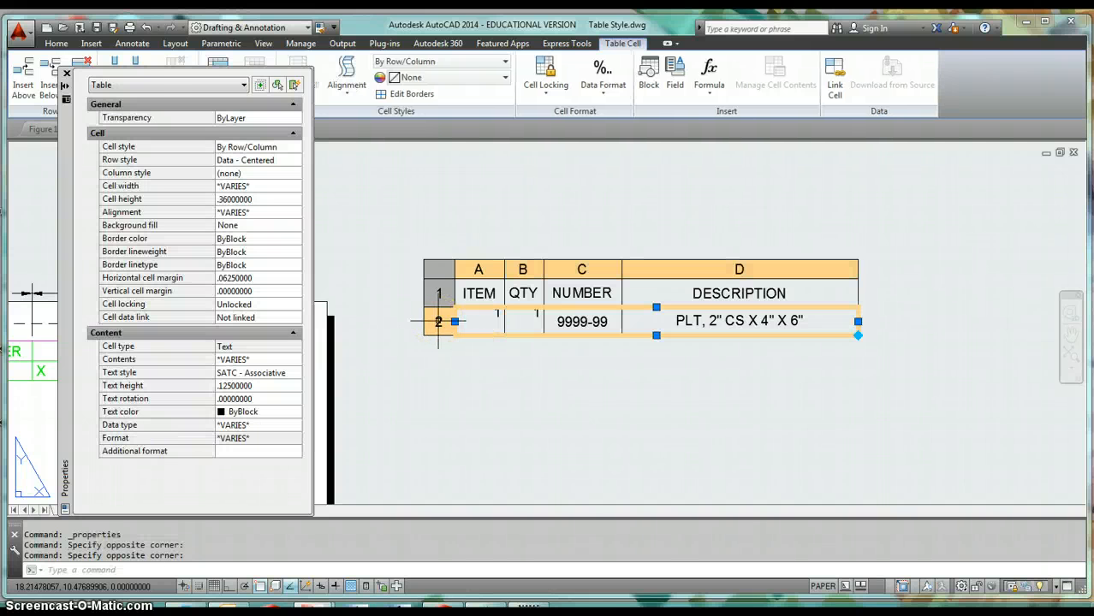
pyautogui.click(271, 199)
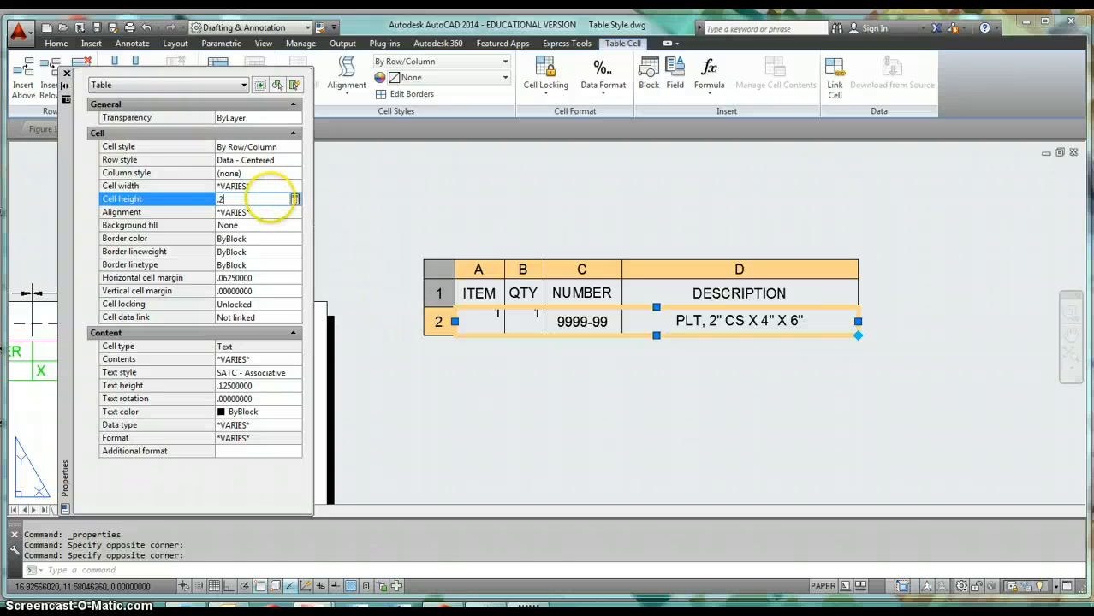
pyautogui.write('.25')
pyautogui.press('Return')
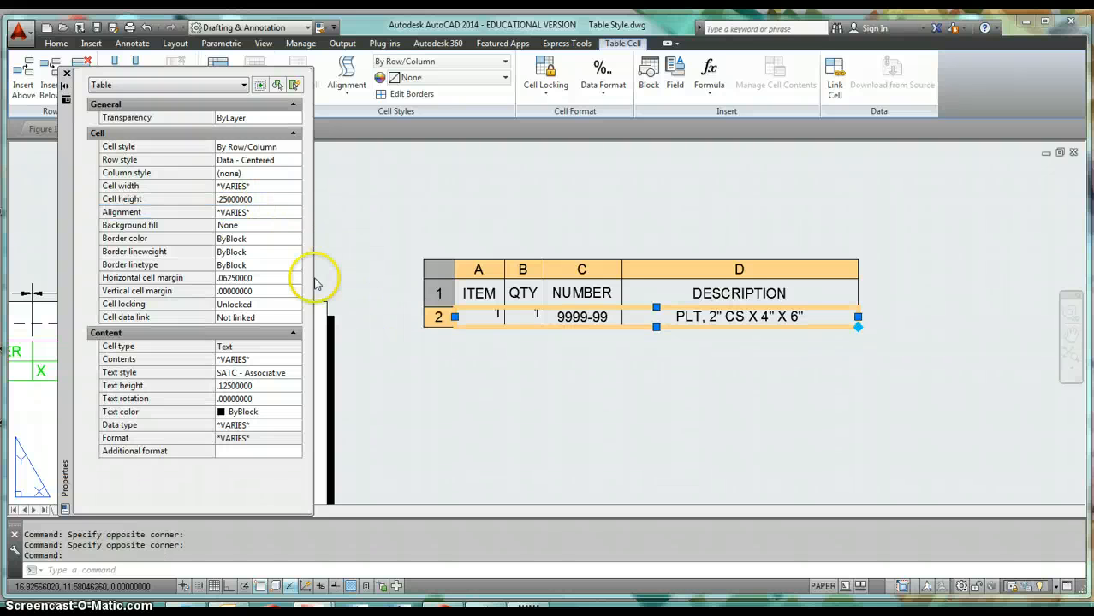
# Step: Set the cell height of the whole header row to .25 and deselect the table
pyautogui.click(438, 293)
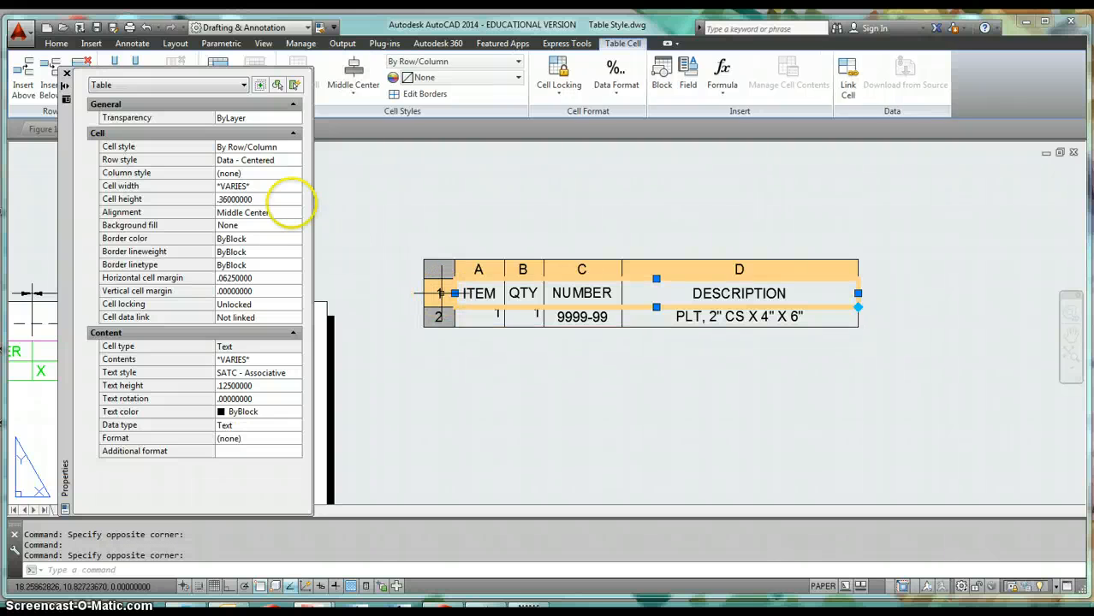
pyautogui.click(260, 199)
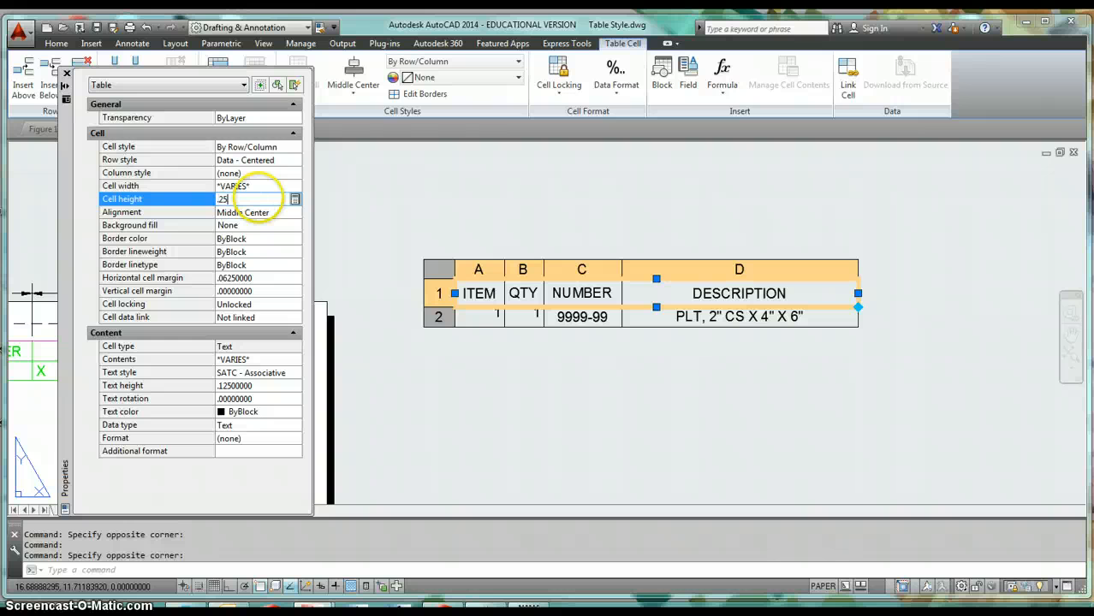
pyautogui.write('.25')
pyautogui.press('Return')
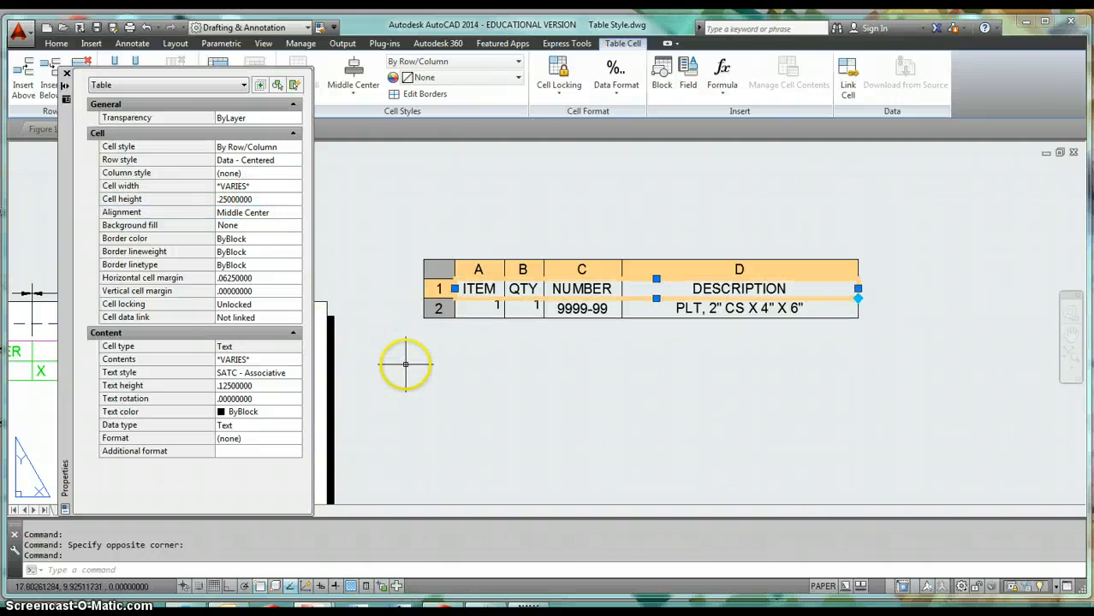
pyautogui.press('Escape')
pyautogui.scroll(3, 591, 351)
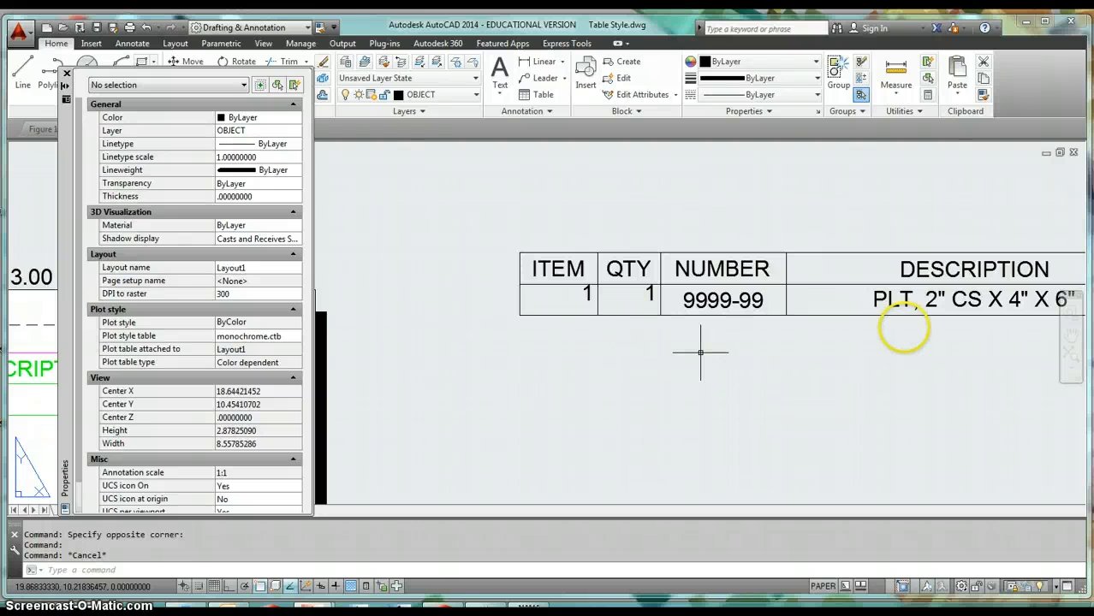
pyautogui.moveTo(900, 326); pyautogui.dragTo(851, 320, button='middle')
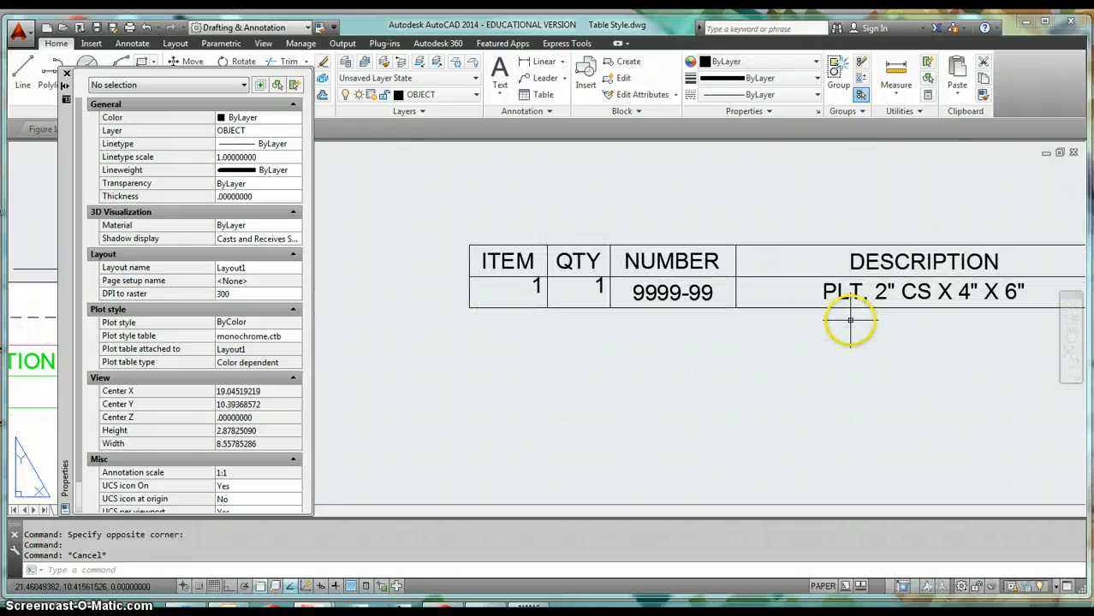
pyautogui.click(759, 292)
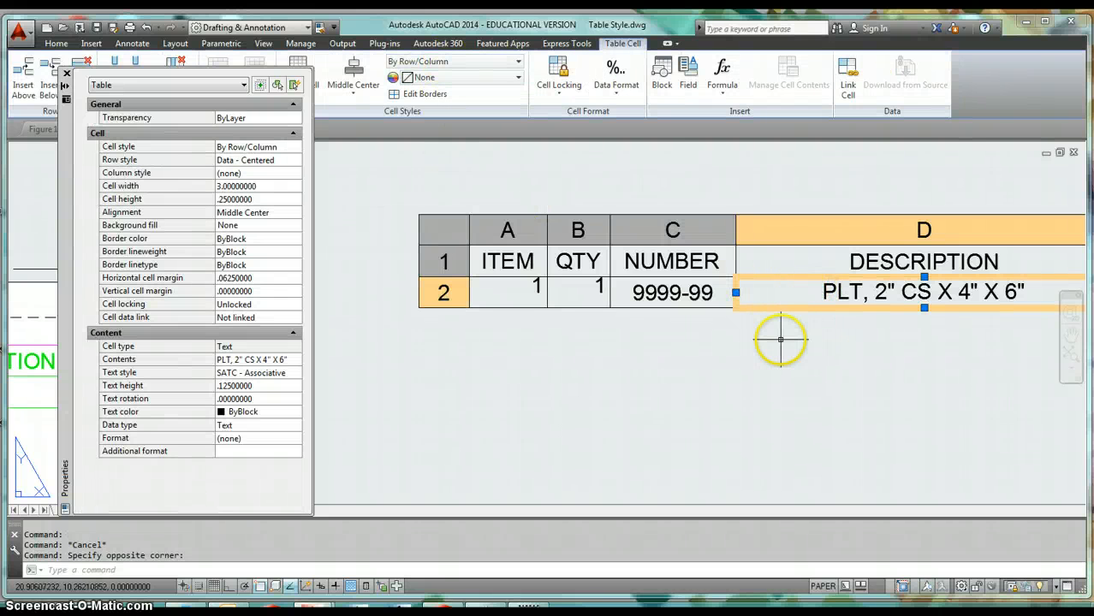
pyautogui.press('Escape')
pyautogui.press('Escape')
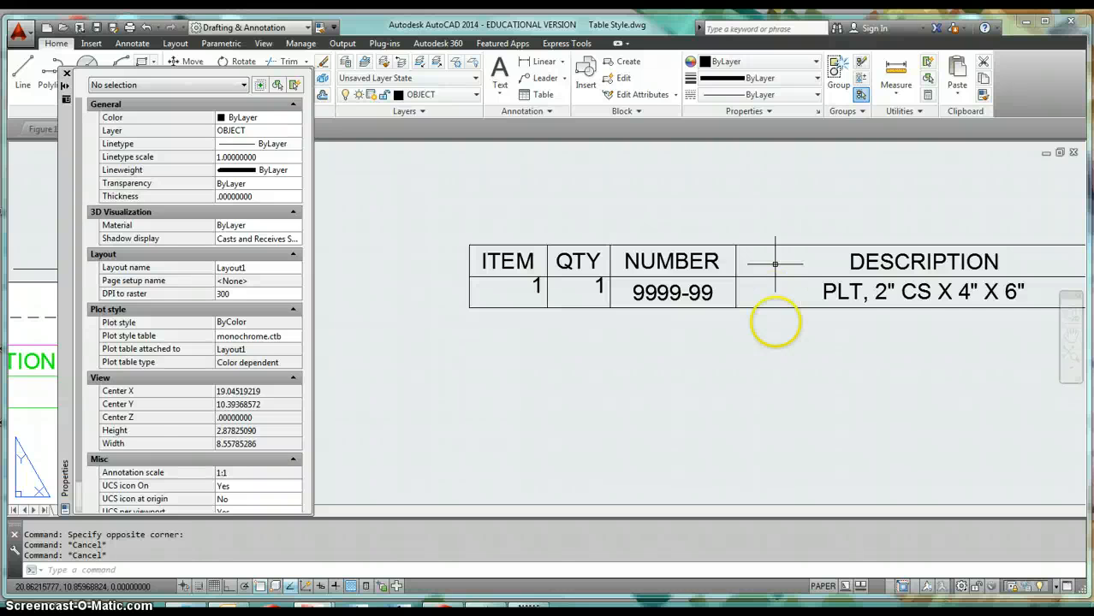
pyautogui.scroll(-2, 774, 343)
pyautogui.press('Escape')
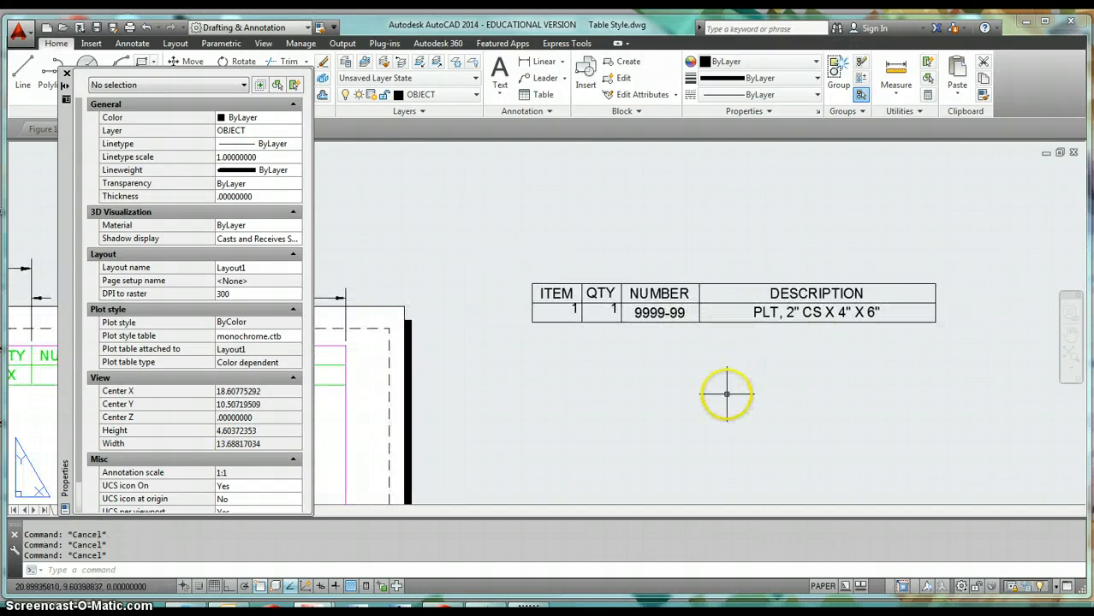
# Step: Apply the Data - Centered cell style to all cells of the table's two rows, ending with the table deselected
pyautogui.scroll(2, 723, 350)
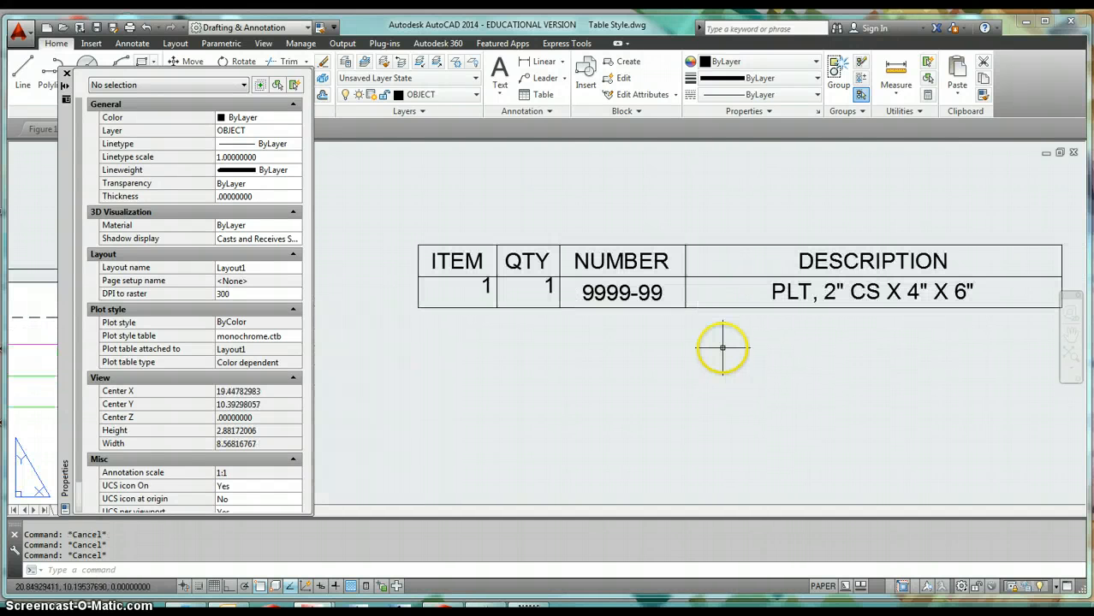
pyautogui.click(722, 261)
pyautogui.moveTo(721, 264); pyautogui.dragTo(669, 289)
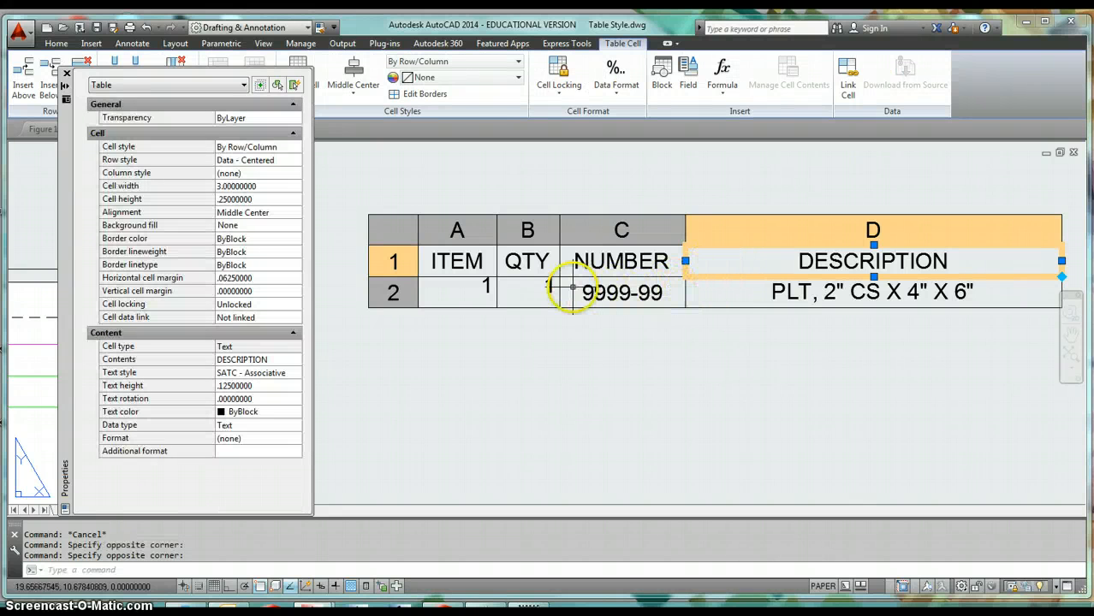
pyautogui.click(722, 299)
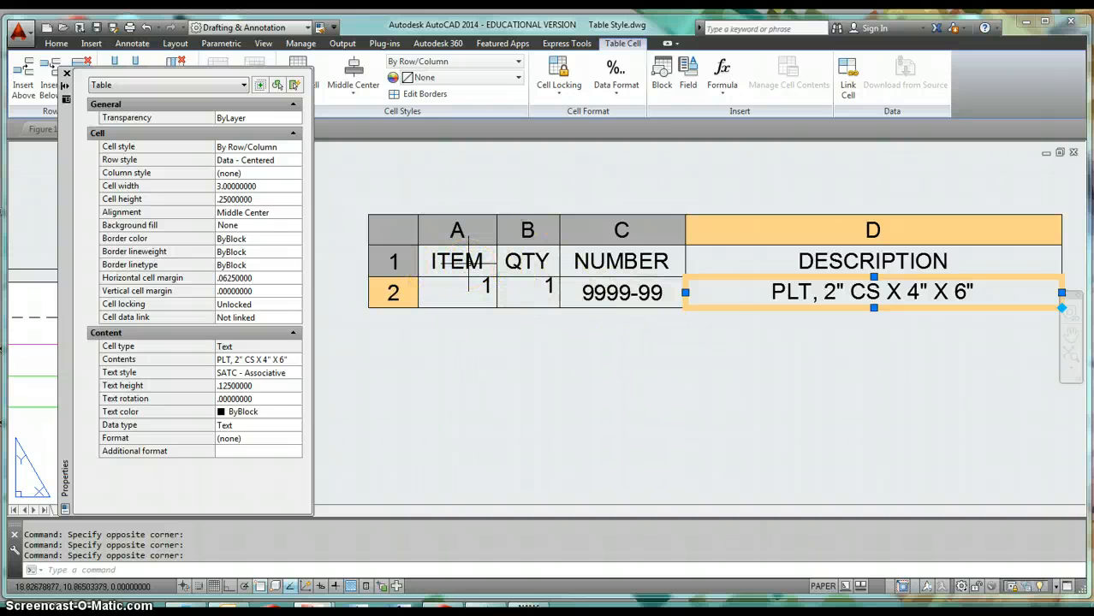
pyautogui.keyDown('shift'); pyautogui.click(468, 263); pyautogui.keyUp('shift')
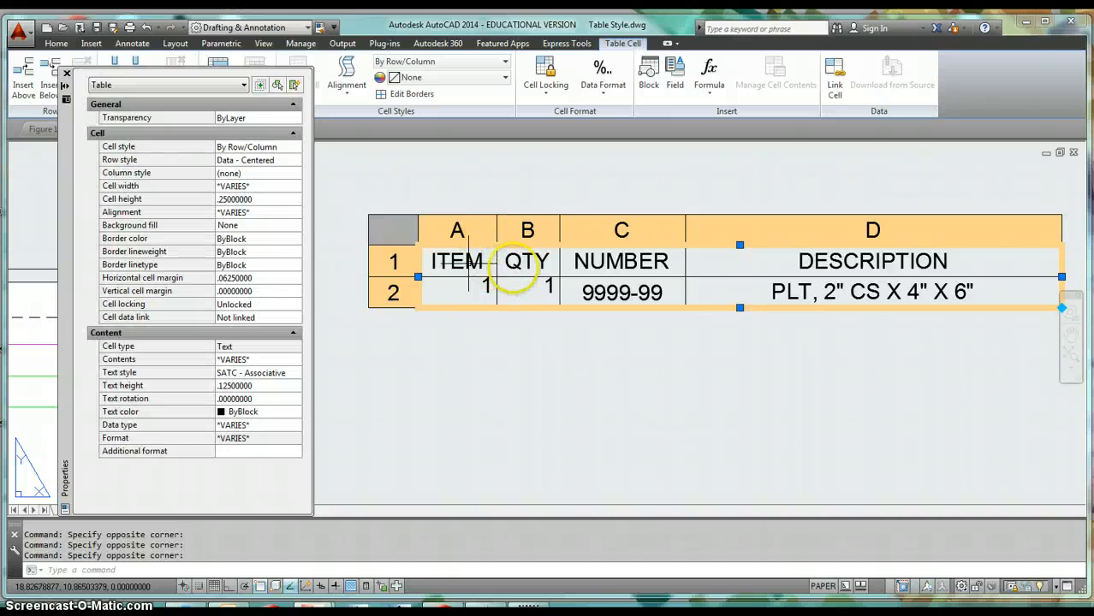
pyautogui.click(460, 65)
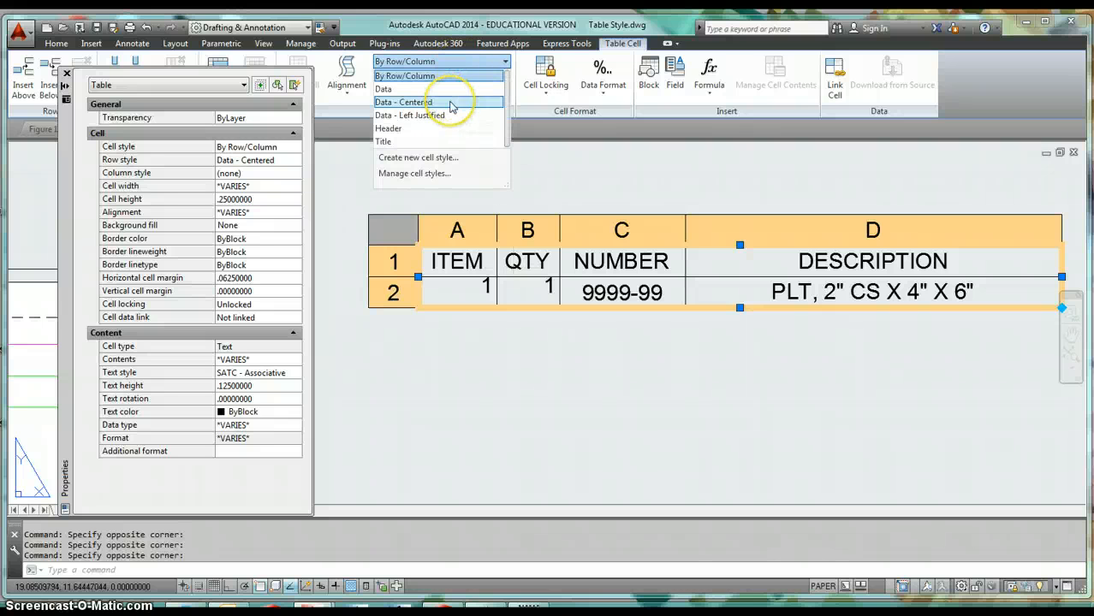
pyautogui.click(445, 102)
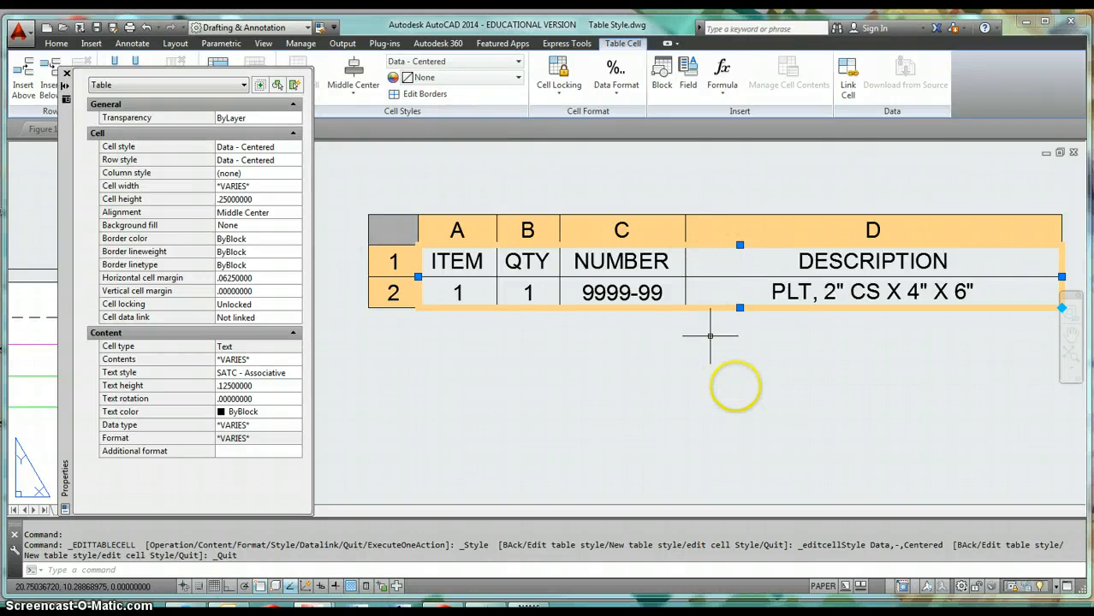
pyautogui.press('Escape')
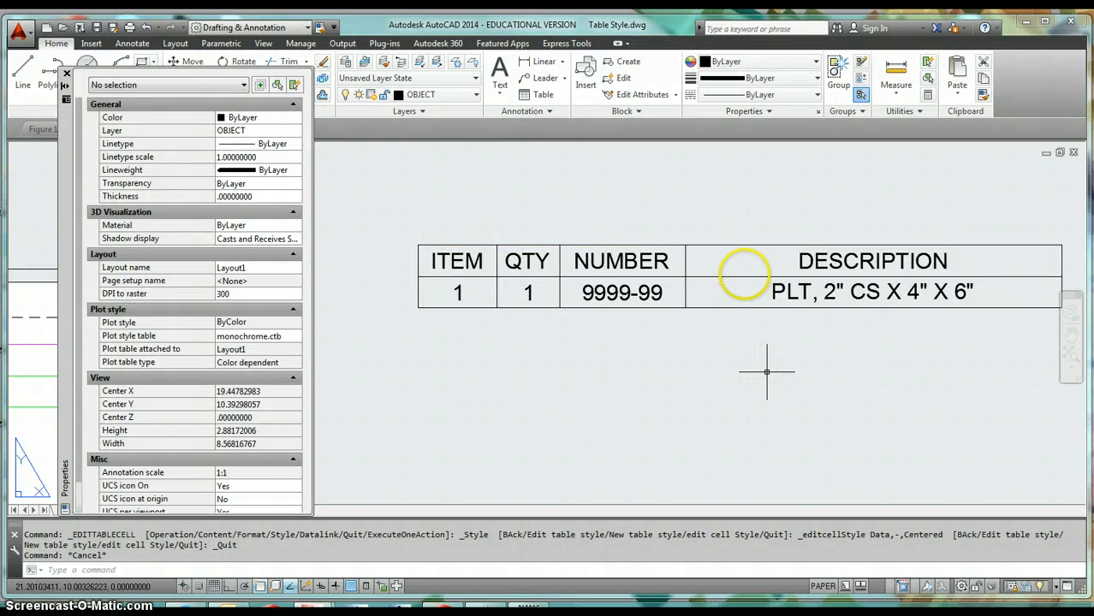
# Step: Apply the Data - Left Justified cell style to the DESCRIPTION data cell, then deselect it and close the object properties
pyautogui.click(751, 291)
pyautogui.click(505, 62)
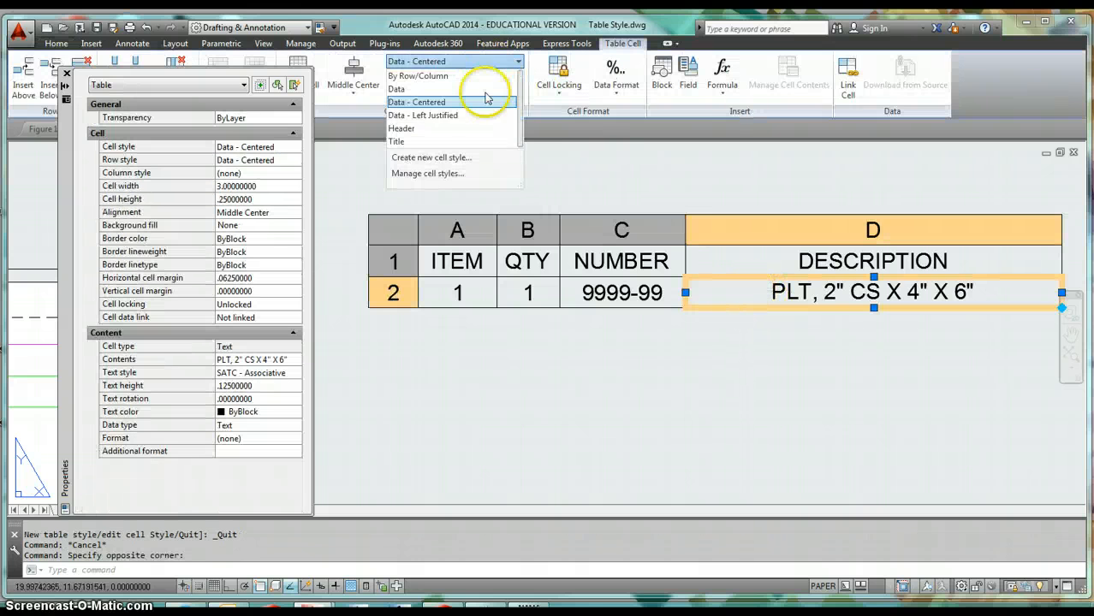
pyautogui.click(481, 115)
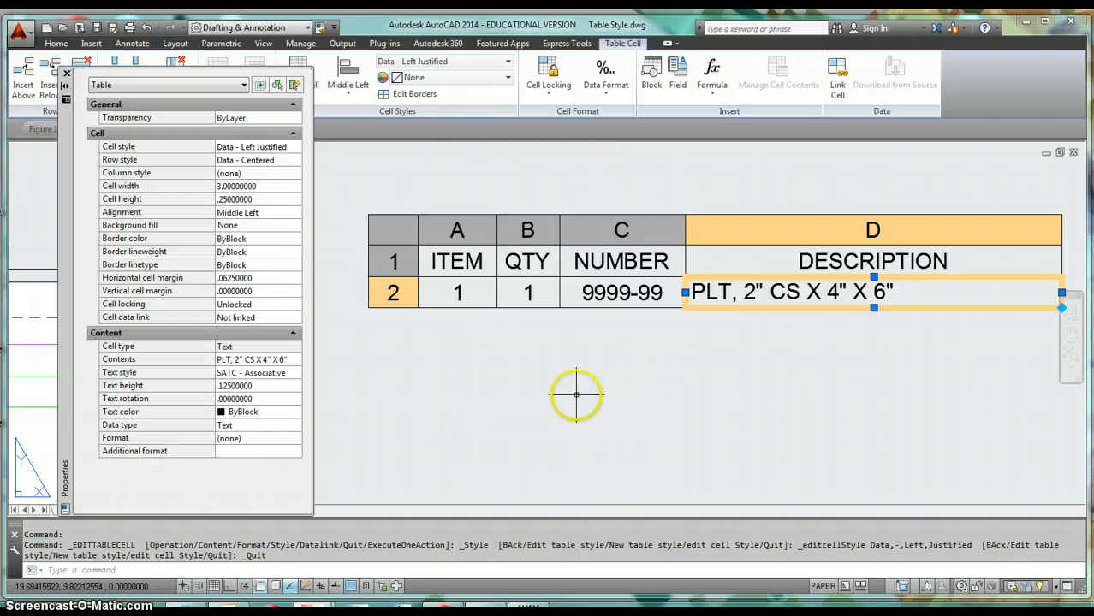
pyautogui.press('Escape')
pyautogui.click(65, 73)
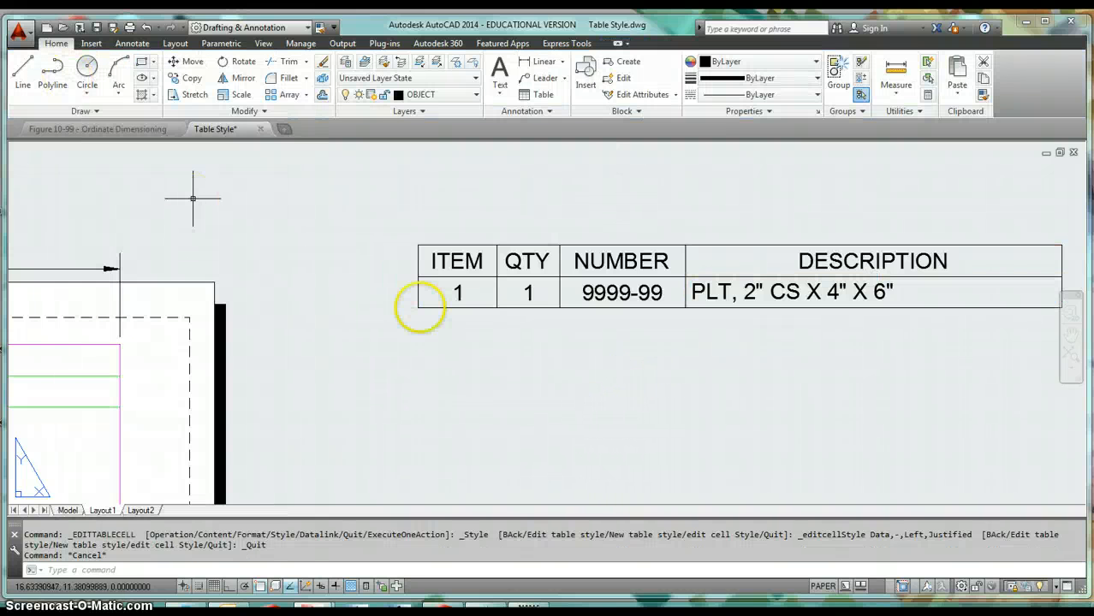
# Step: Erase the green sample table inside the sheet border together with its dimensions
pyautogui.scroll(-4, 590, 375)
pyautogui.moveTo(596, 380); pyautogui.dragTo(701, 337, button='middle')
pyautogui.scroll(1, 699, 330)
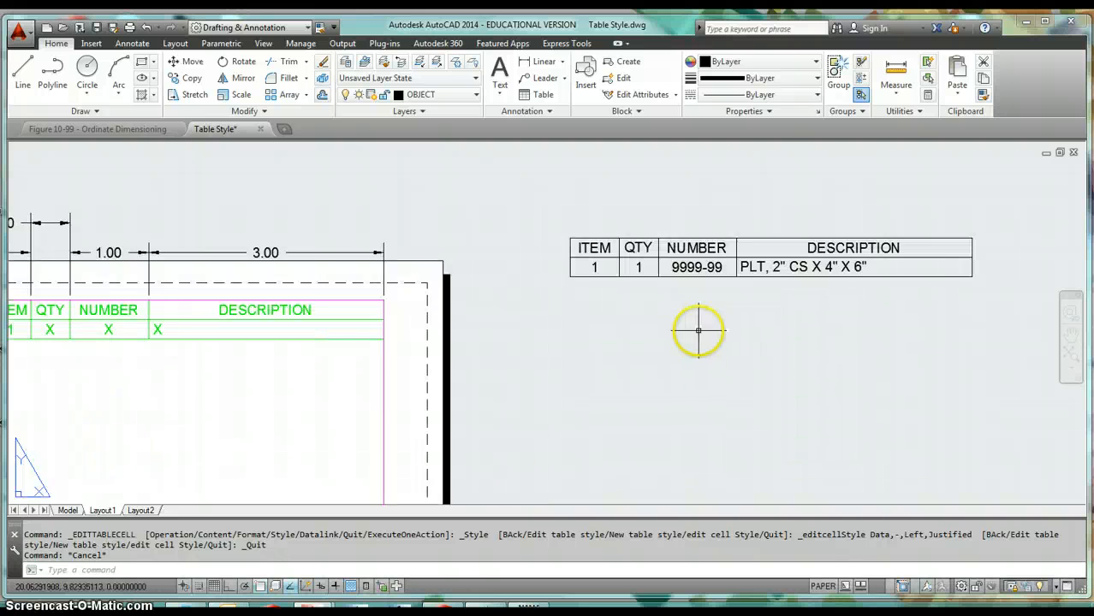
pyautogui.moveTo(603, 357); pyautogui.dragTo(747, 359, button='middle')
pyautogui.scroll(-1, 747, 359)
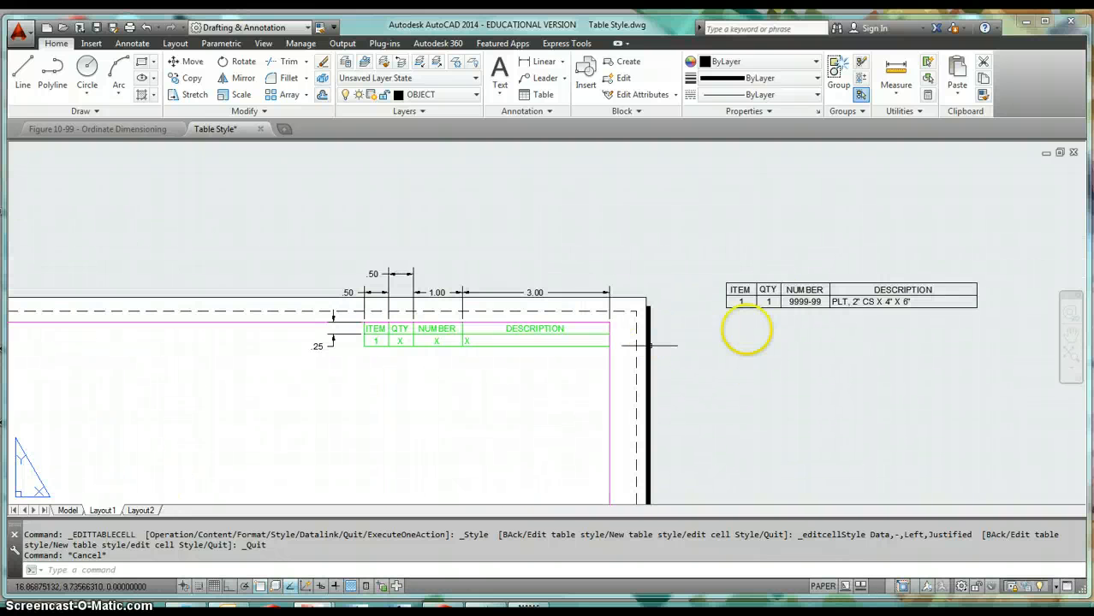
pyautogui.write('E')
pyautogui.press('Return')
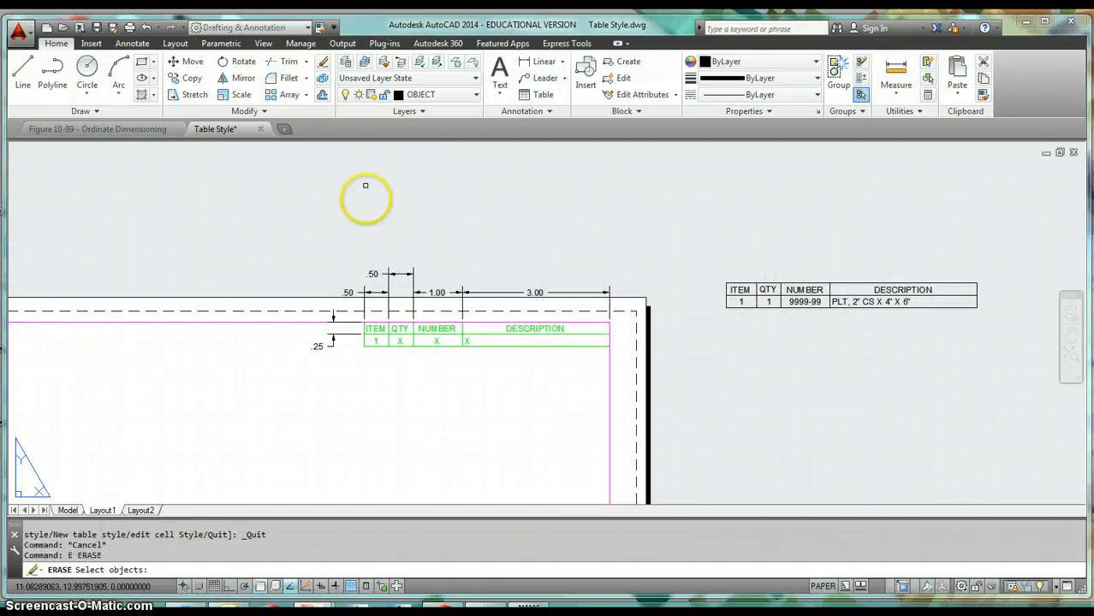
pyautogui.click(285, 225)
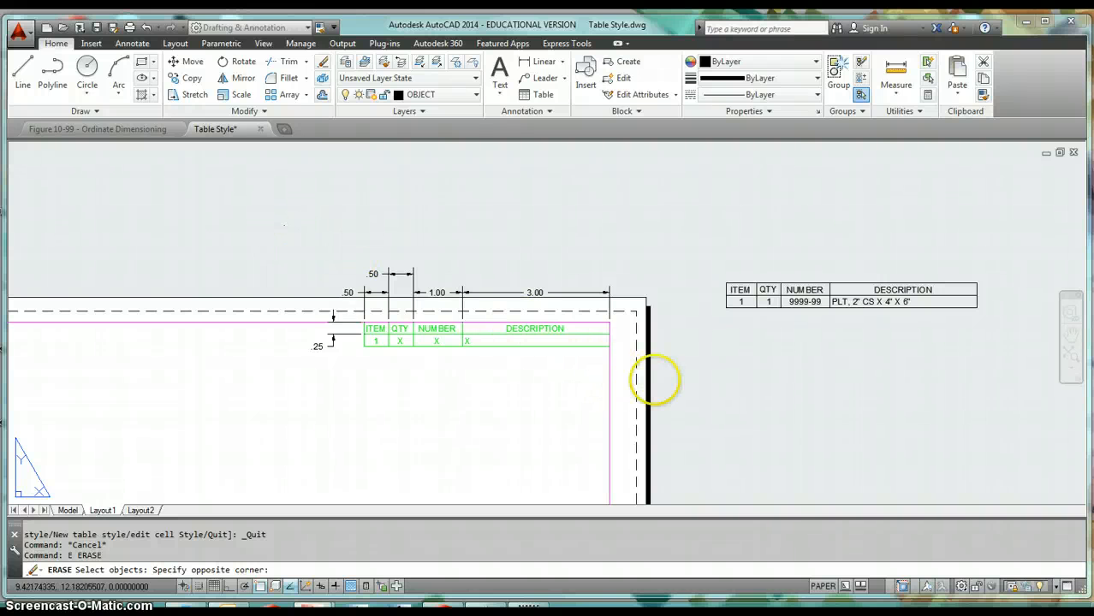
pyautogui.click(659, 393)
pyautogui.press('Return')
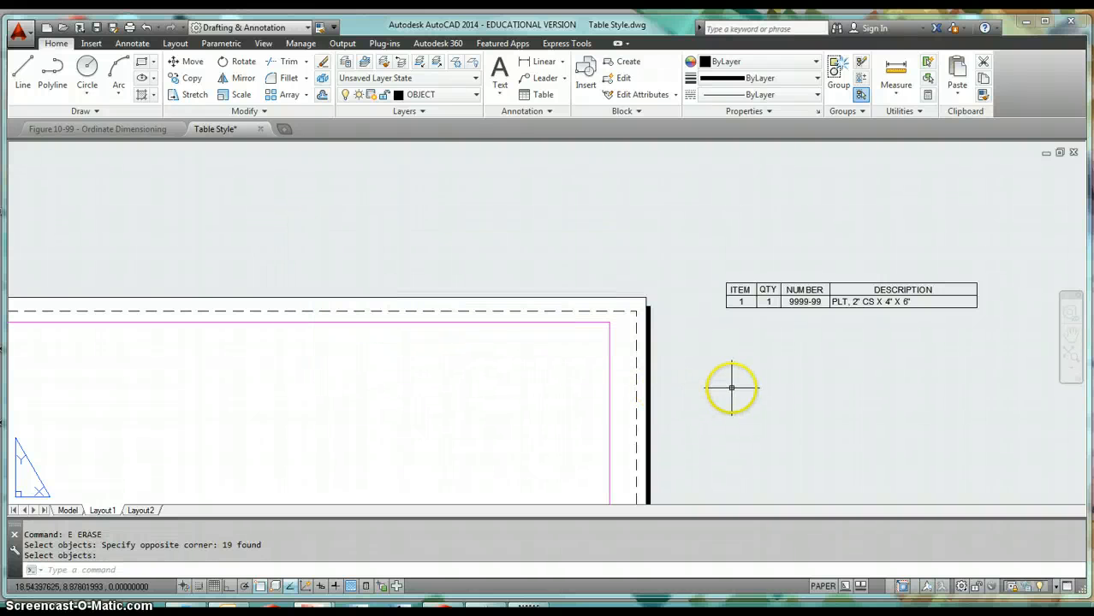
# Step: Move the finished table by its upper-right corner onto the upper-right corner of the magenta sheet border
pyautogui.write('M')
pyautogui.press('Return')
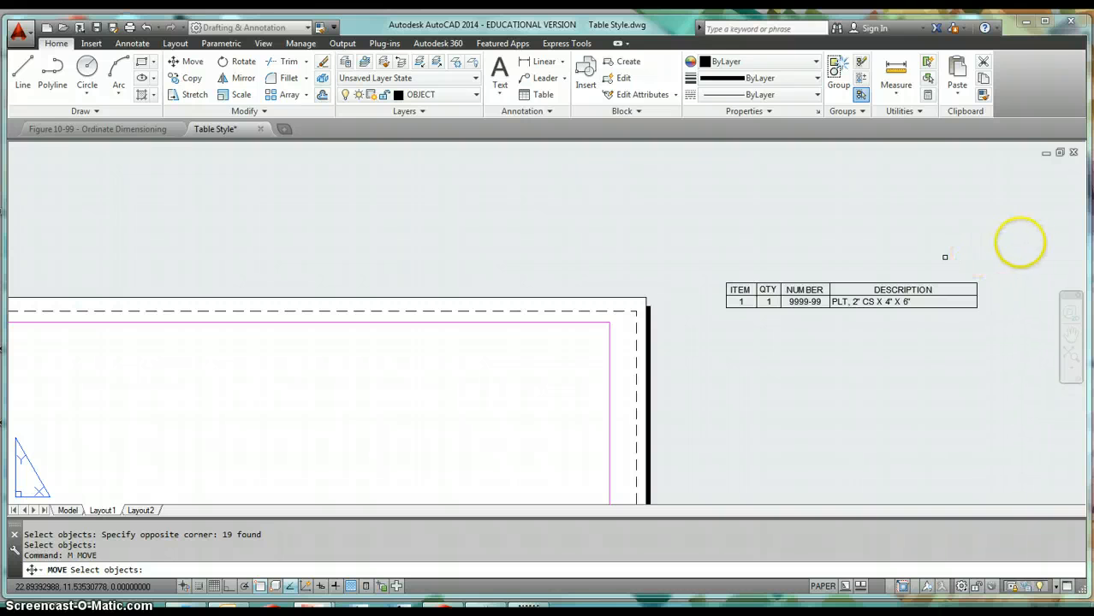
pyautogui.click(1009, 243)
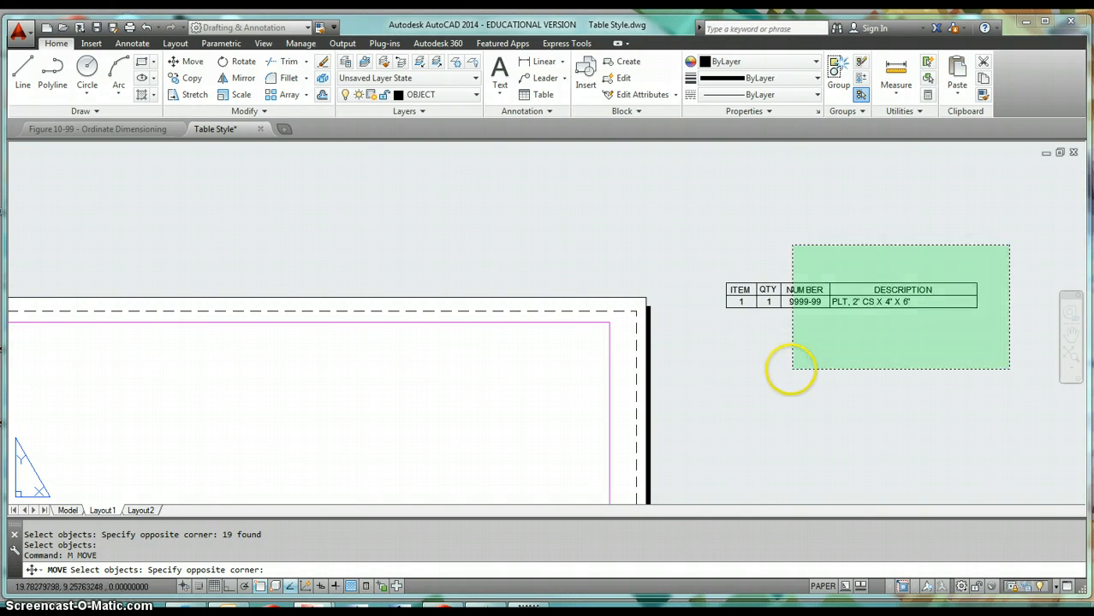
pyautogui.click(758, 366)
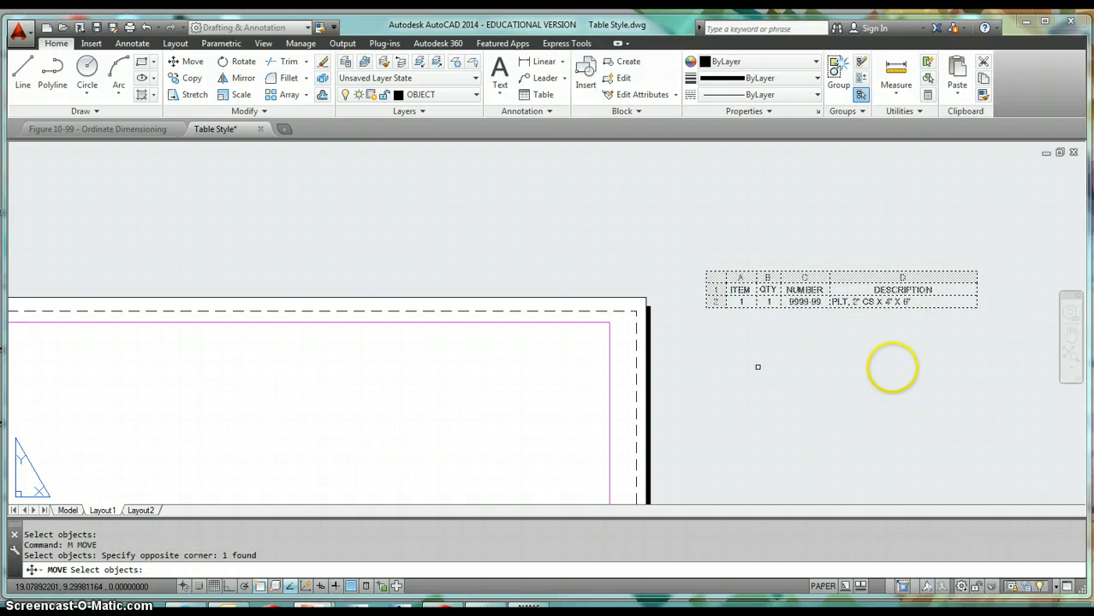
pyautogui.press('Return')
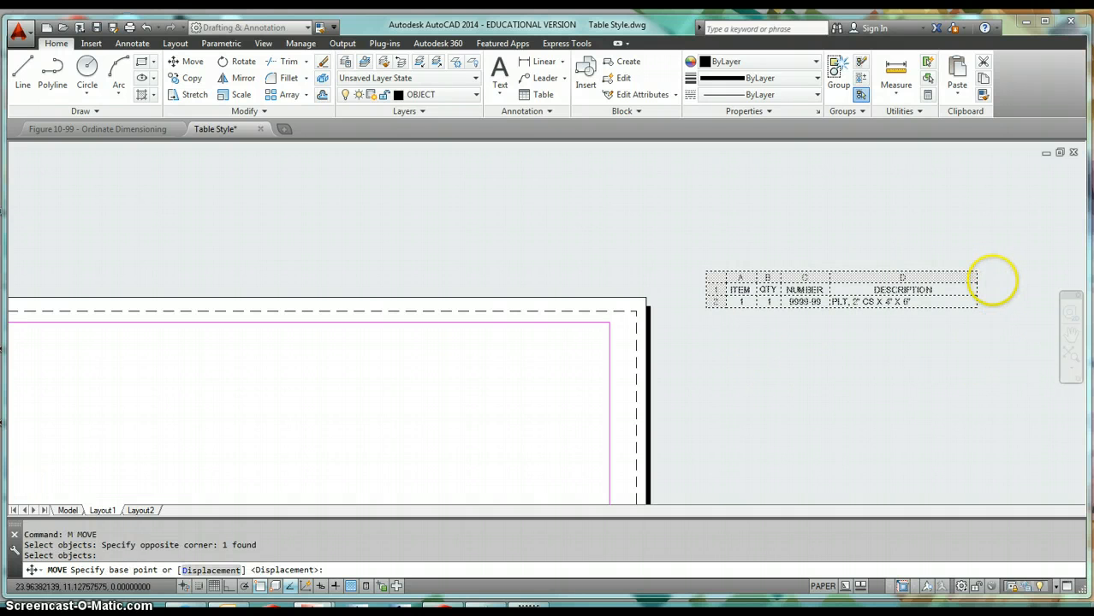
pyautogui.scroll(2, 990, 282)
pyautogui.click(964, 286)
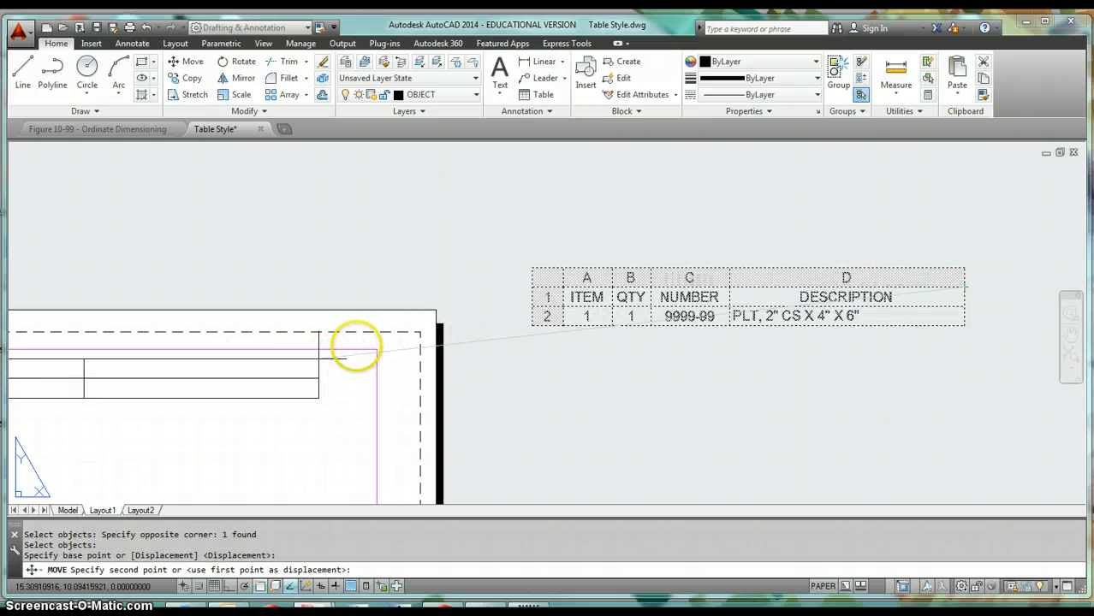
pyautogui.click(377, 350)
pyautogui.scroll(-3, 424, 385)
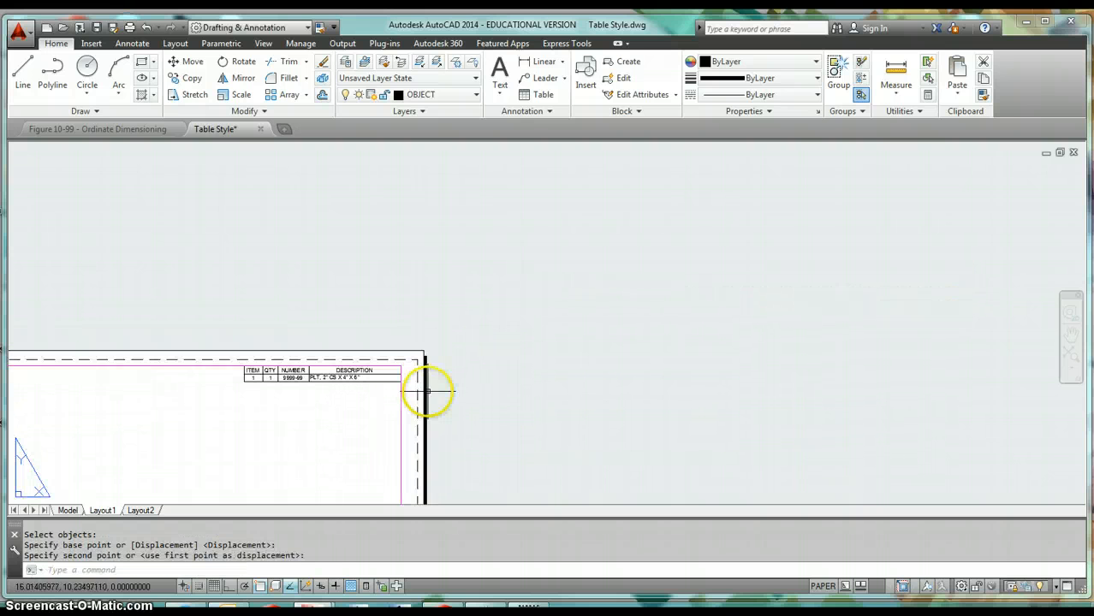
pyautogui.scroll(2, 552, 343)
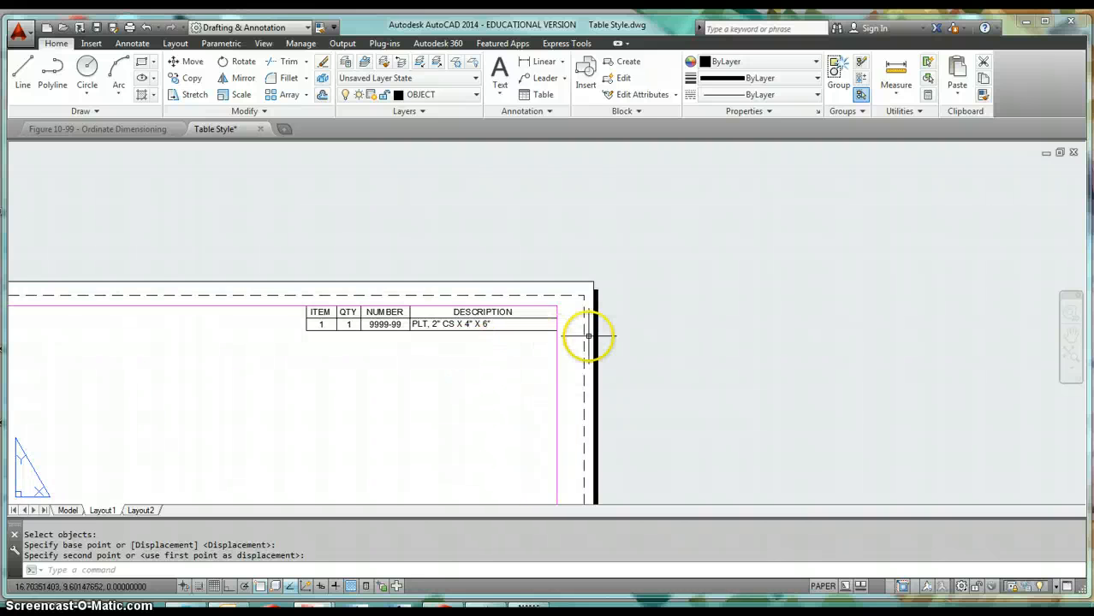
pyautogui.scroll(-1, 597, 338)
pyautogui.middleClick(674, 354)
pyautogui.middleClick(674, 354)
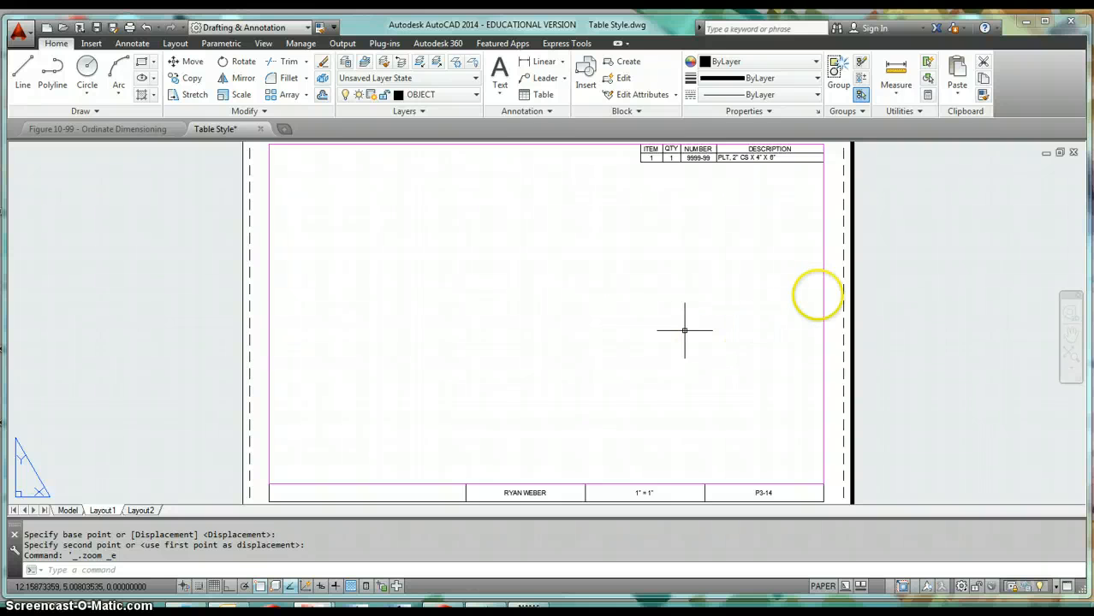
pyautogui.moveTo(834, 272); pyautogui.dragTo(710, 340, button='middle')
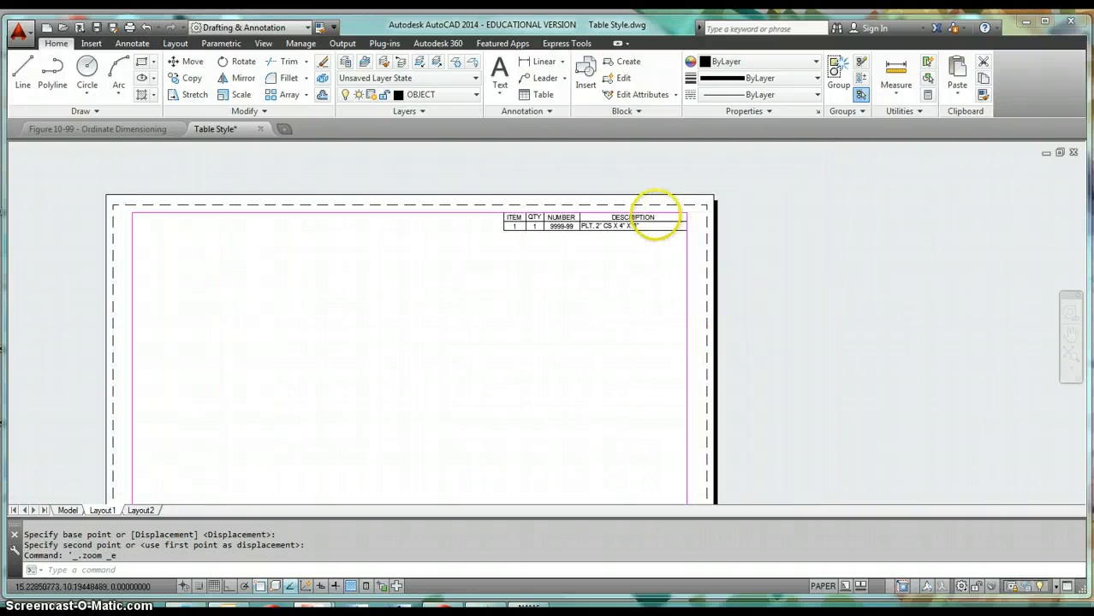
pyautogui.scroll(2, 654, 215)
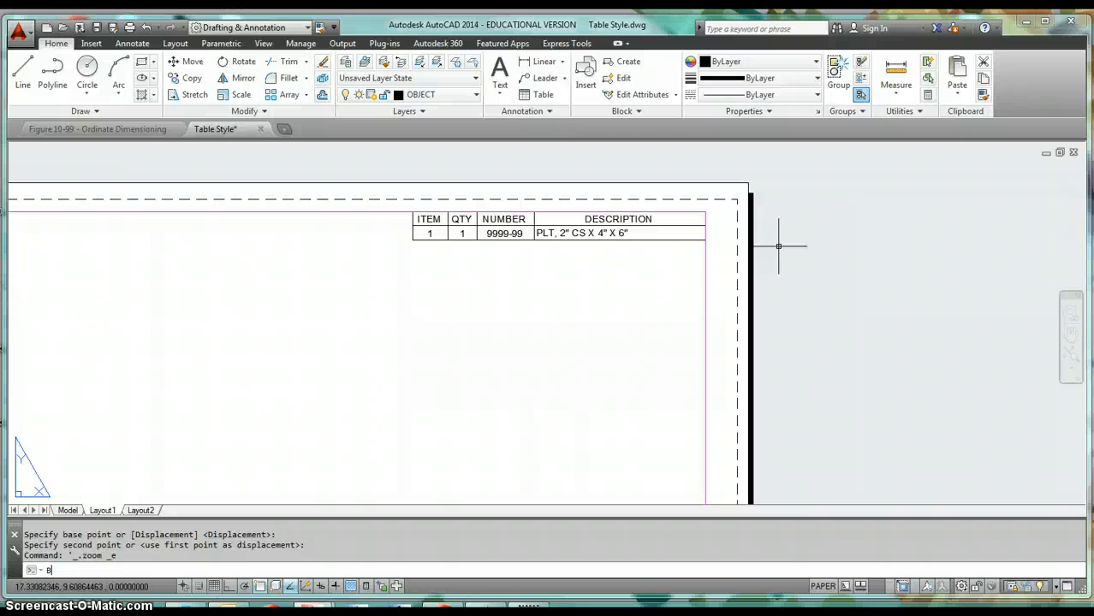
pyautogui.press('Return')
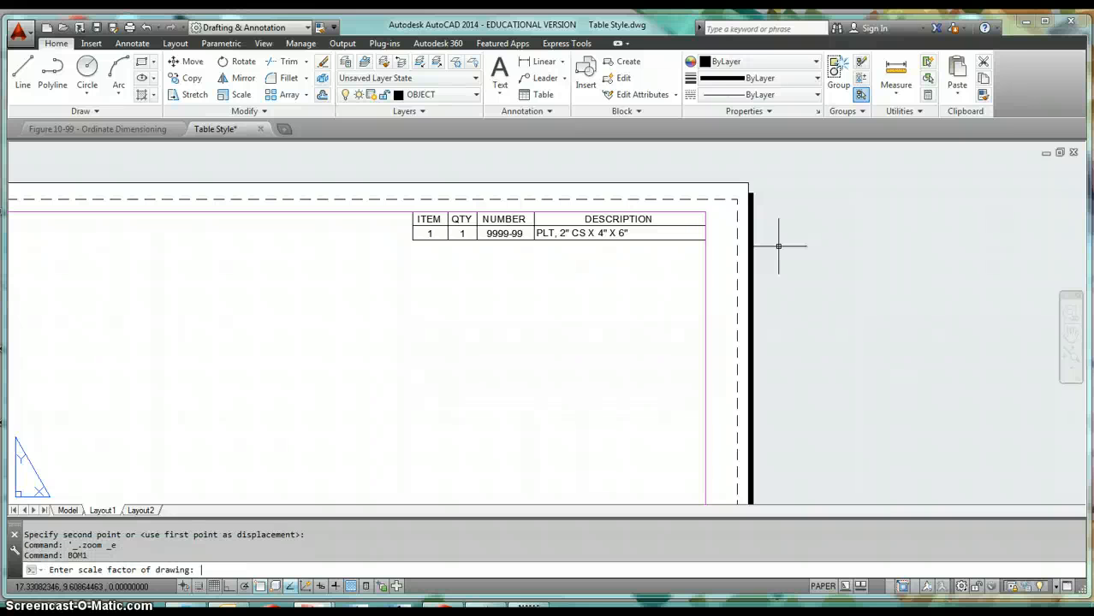
pyautogui.press('Escape')
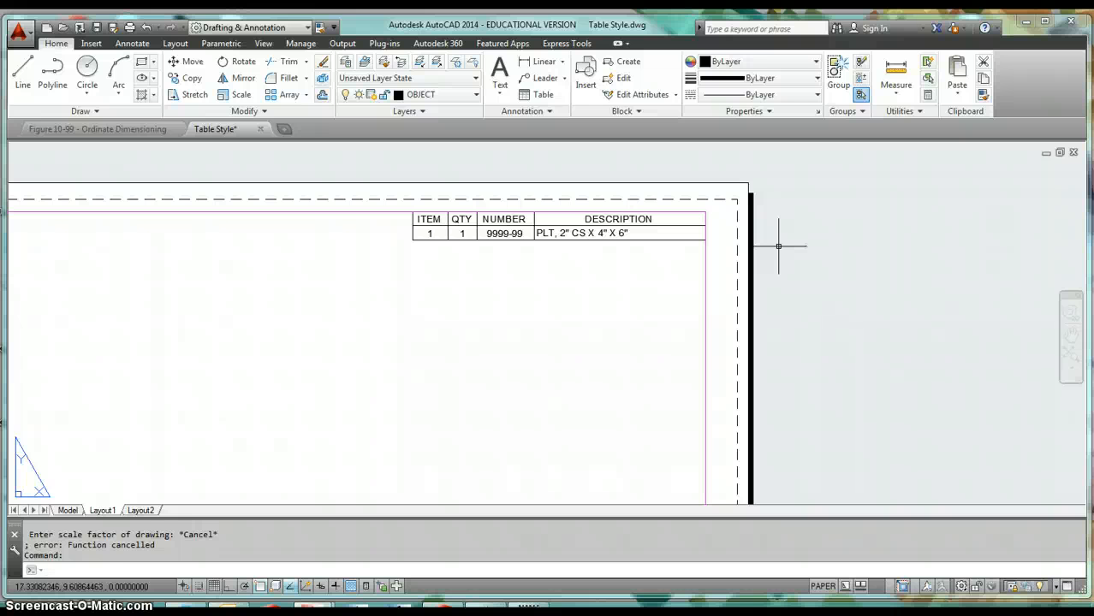
# Step: Check the current table style among the annotation styles and view the whole Layout1 sheet
pyautogui.click(742, 235)
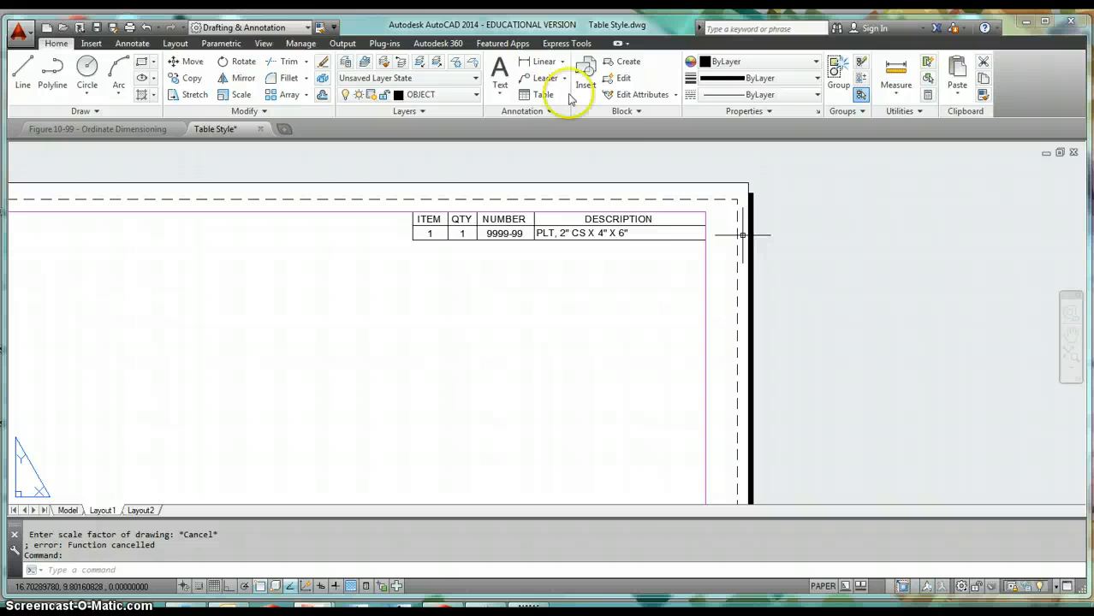
pyautogui.click(539, 112)
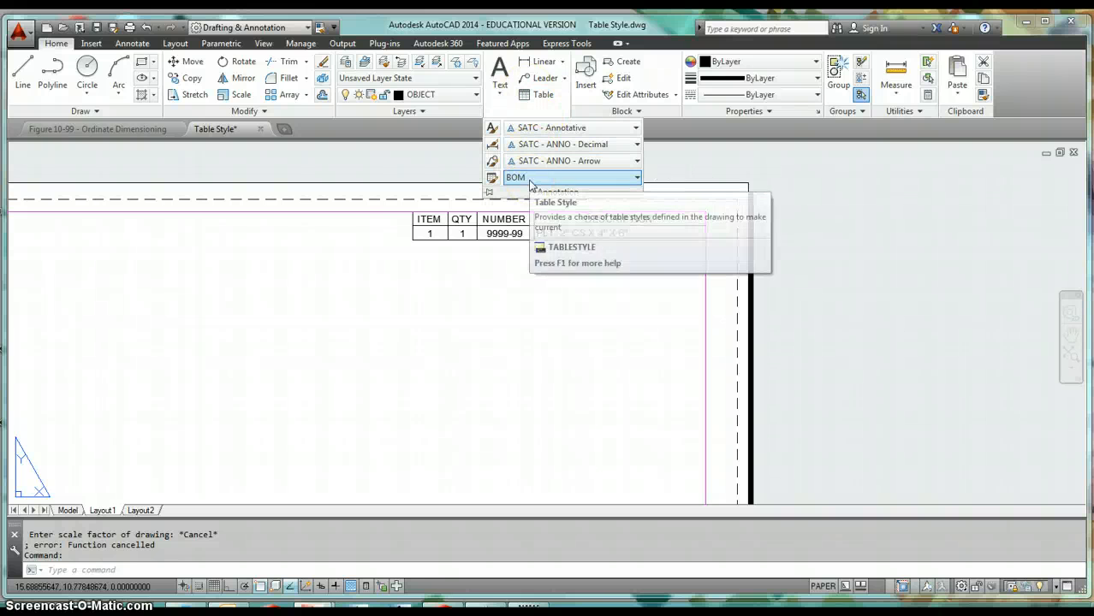
pyautogui.press('Escape')
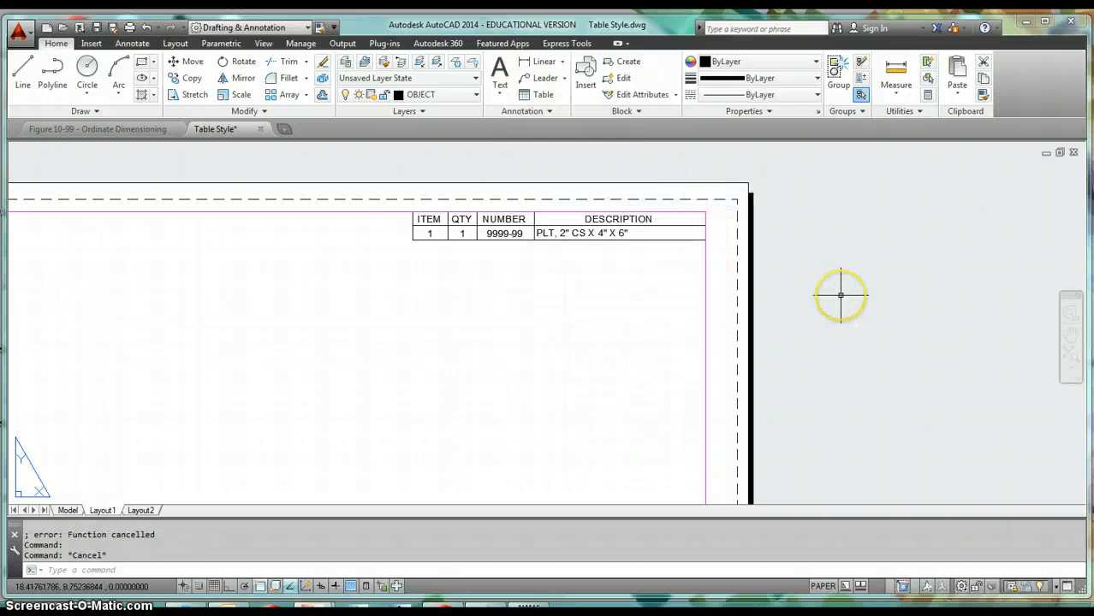
pyautogui.press('Escape')
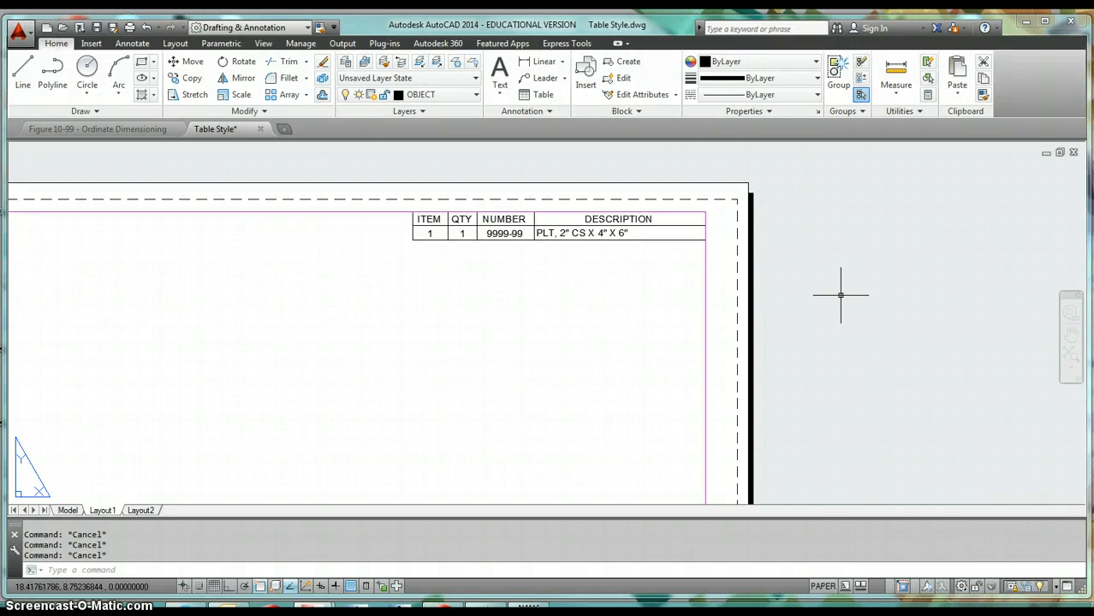
pyautogui.click(848, 295)
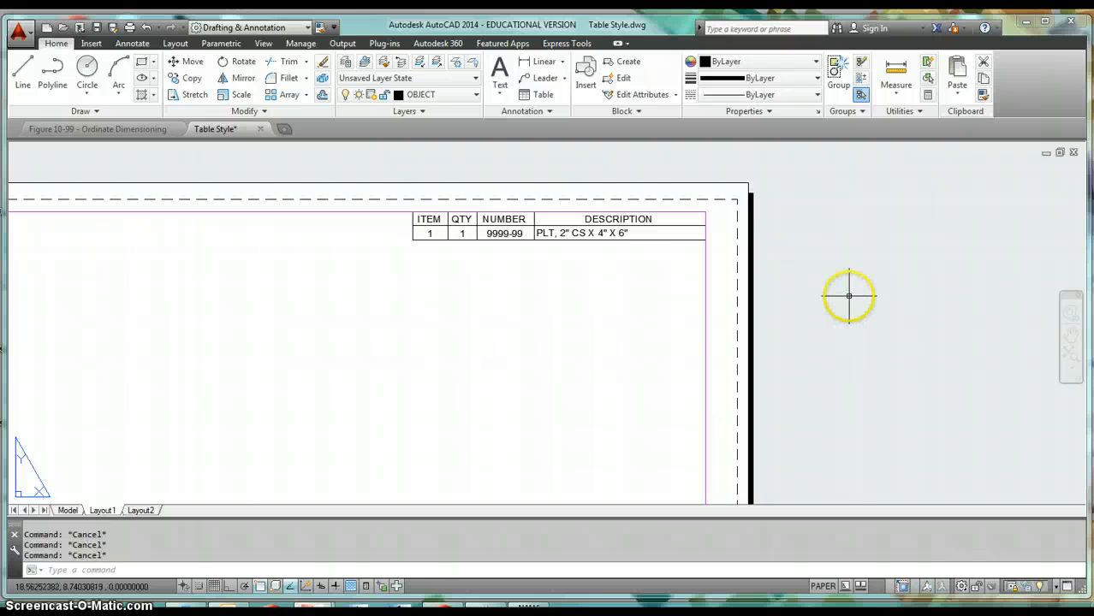
pyautogui.middleClick(848, 295)
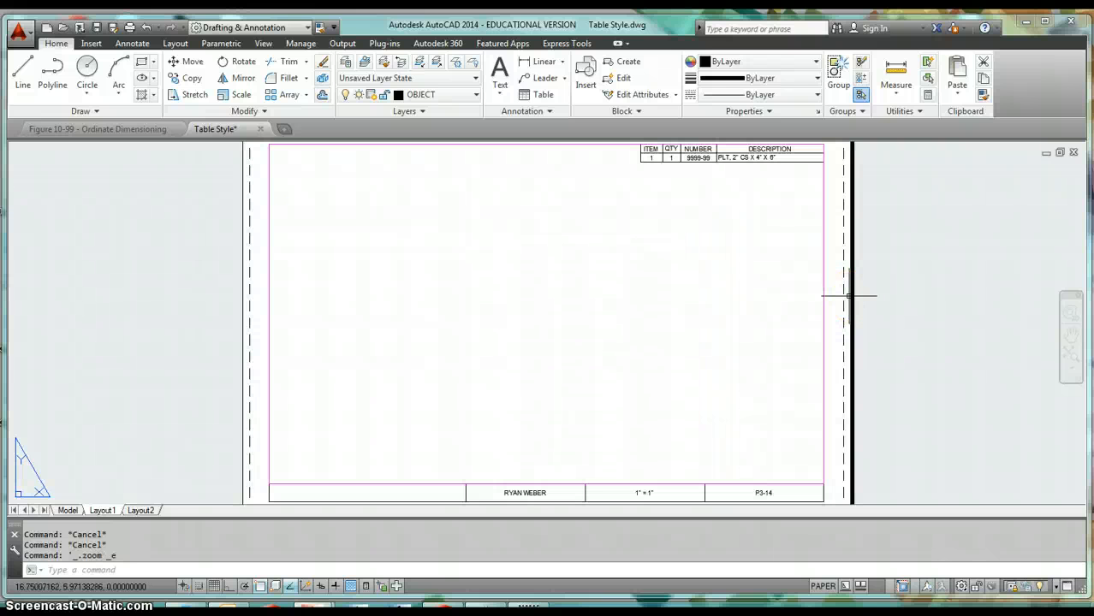
pyautogui.click(572, 403)
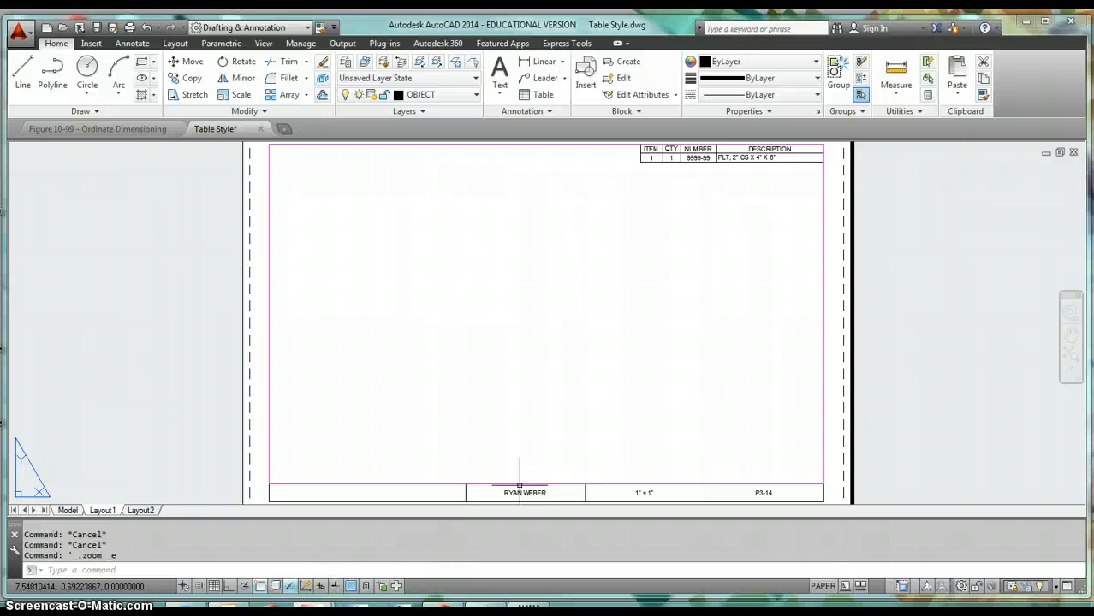